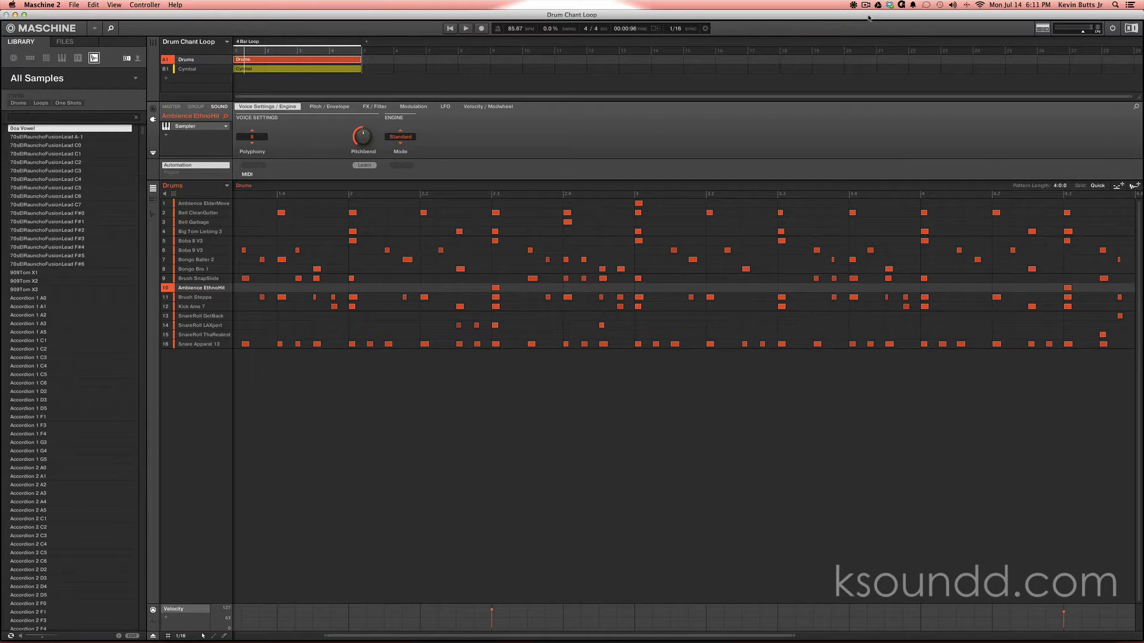
- Play the 4 Bar Loop scene through and view the patterns of the Cymbal and Drums groups
key("space")
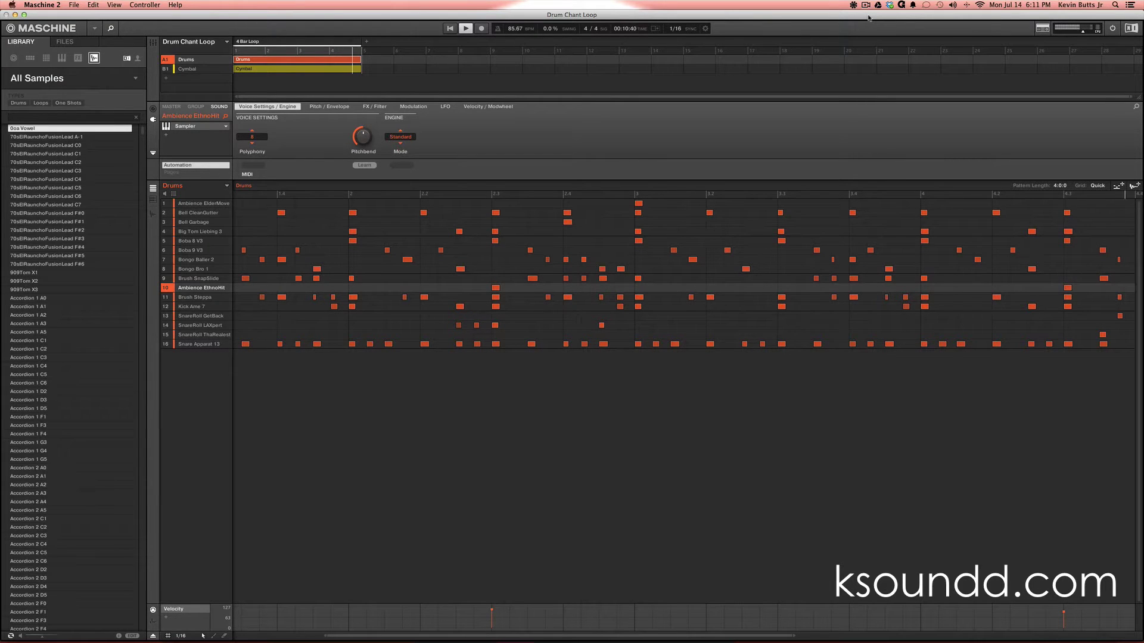
key("space")
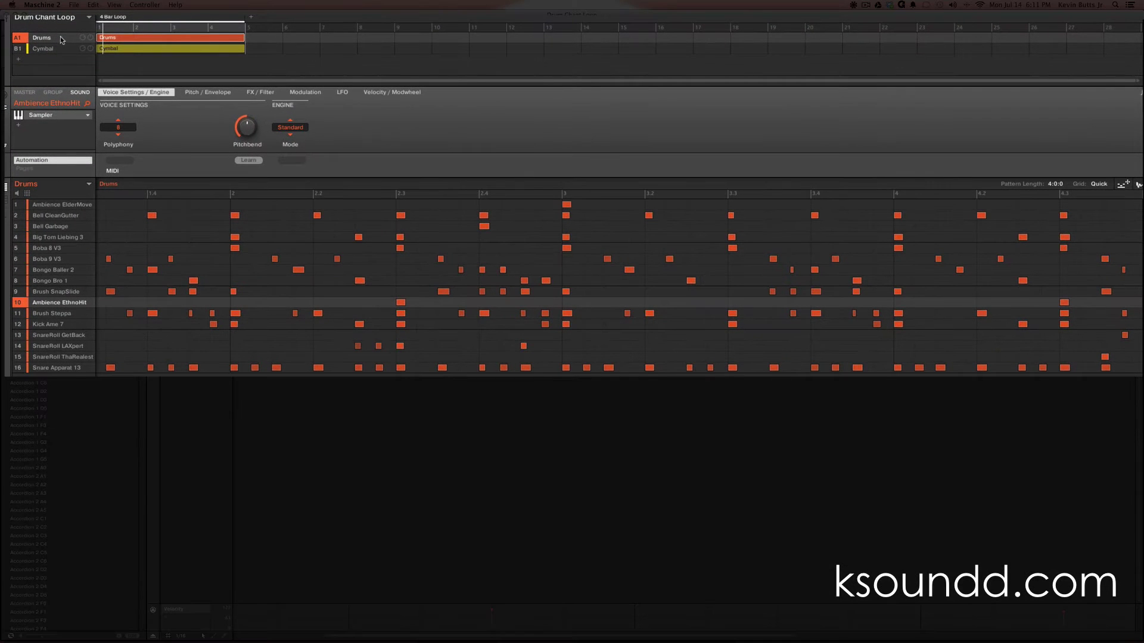
left_click(60, 49)
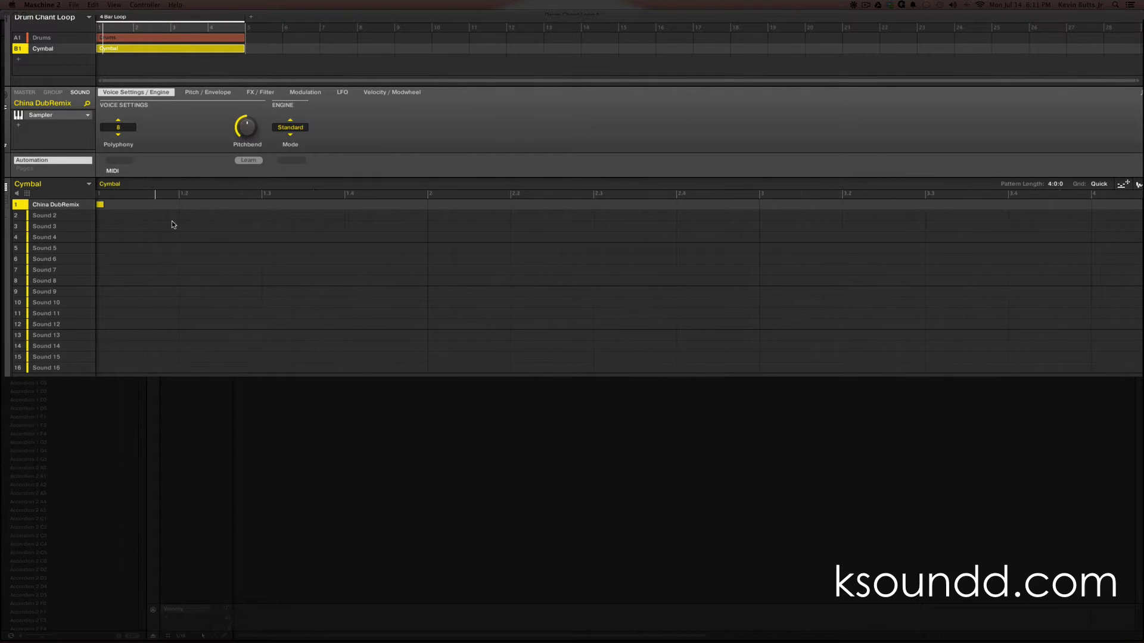
left_click(65, 38)
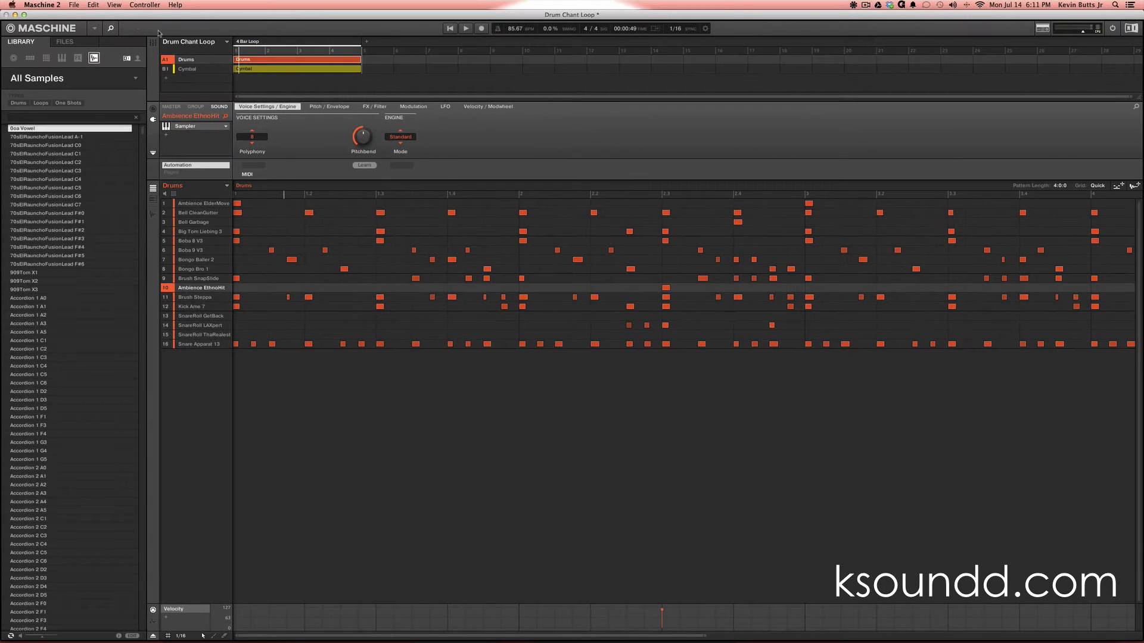
- Save the project with its samples as "Drum Chant" in the Drum Chant folder inside Art Of Soundd
left_click(74, 5)
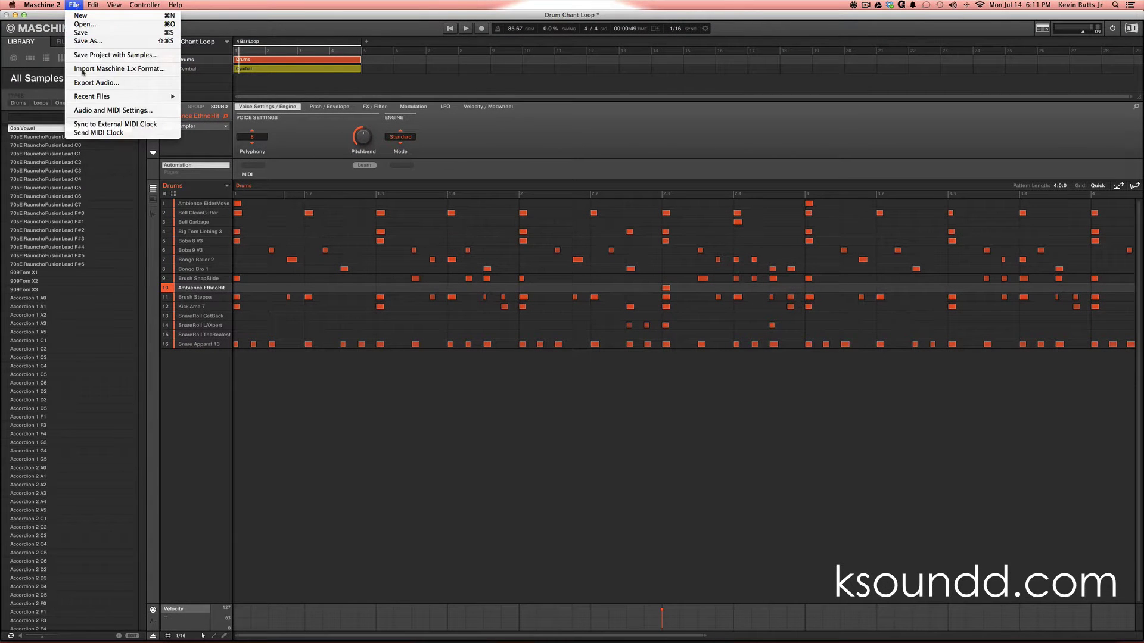
left_click(153, 56)
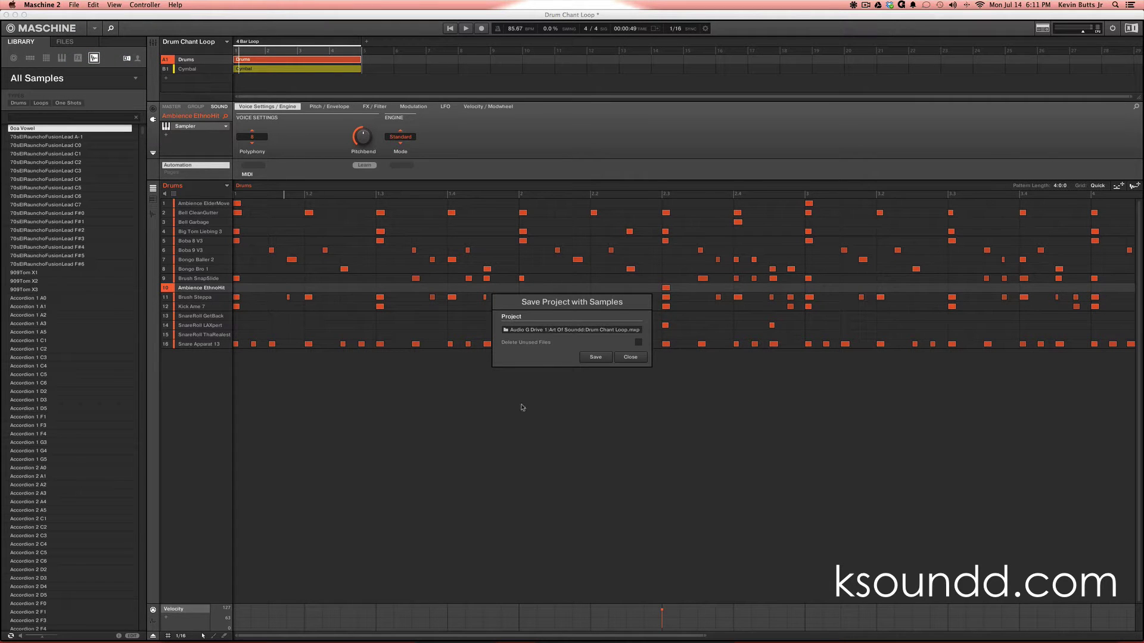
left_click(591, 329)
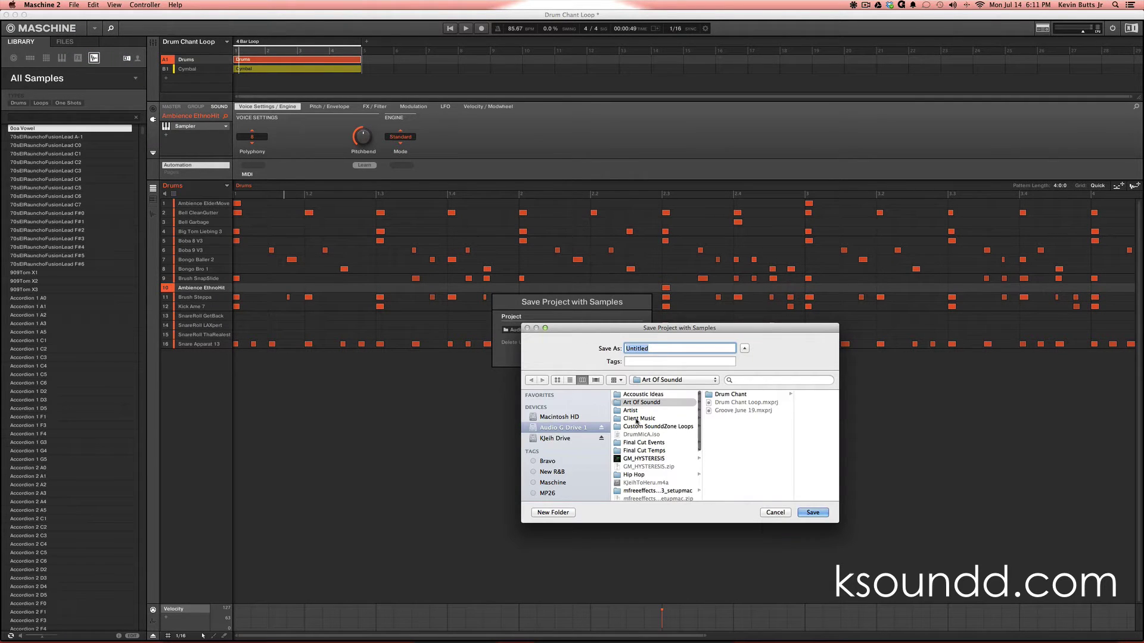
left_click(749, 395)
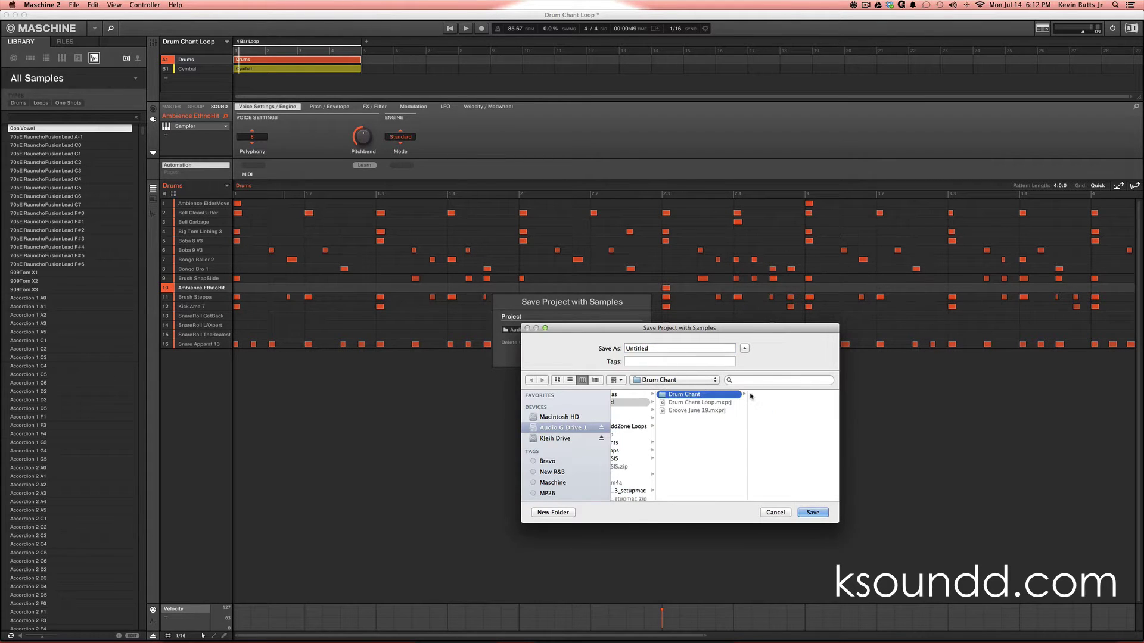
double_click(661, 348)
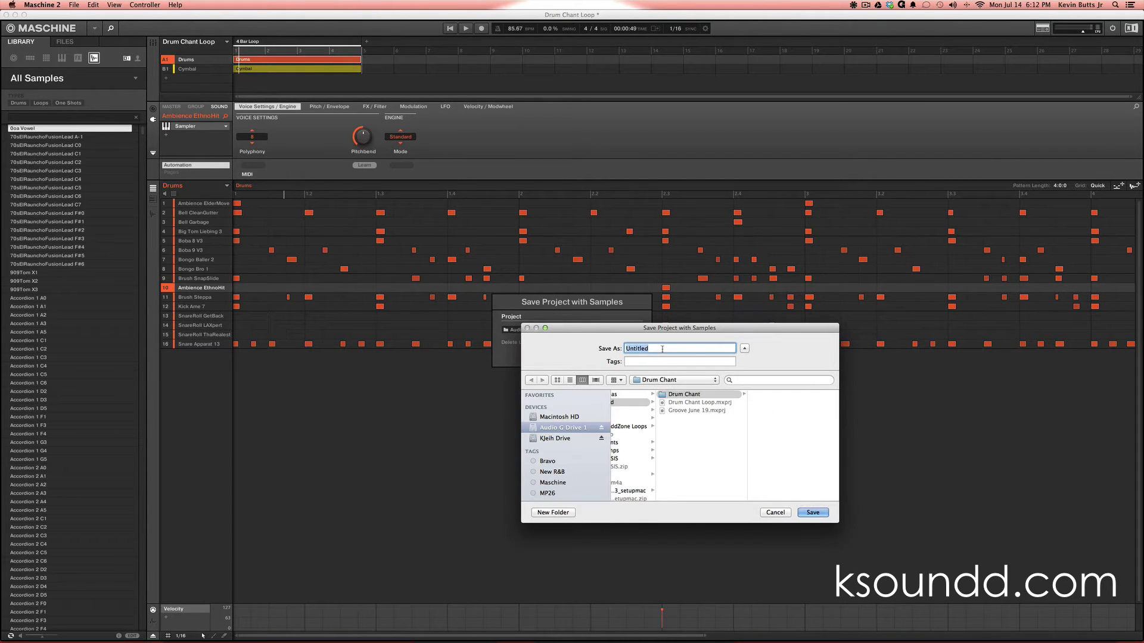
type("Drum Chant")
key("Return")
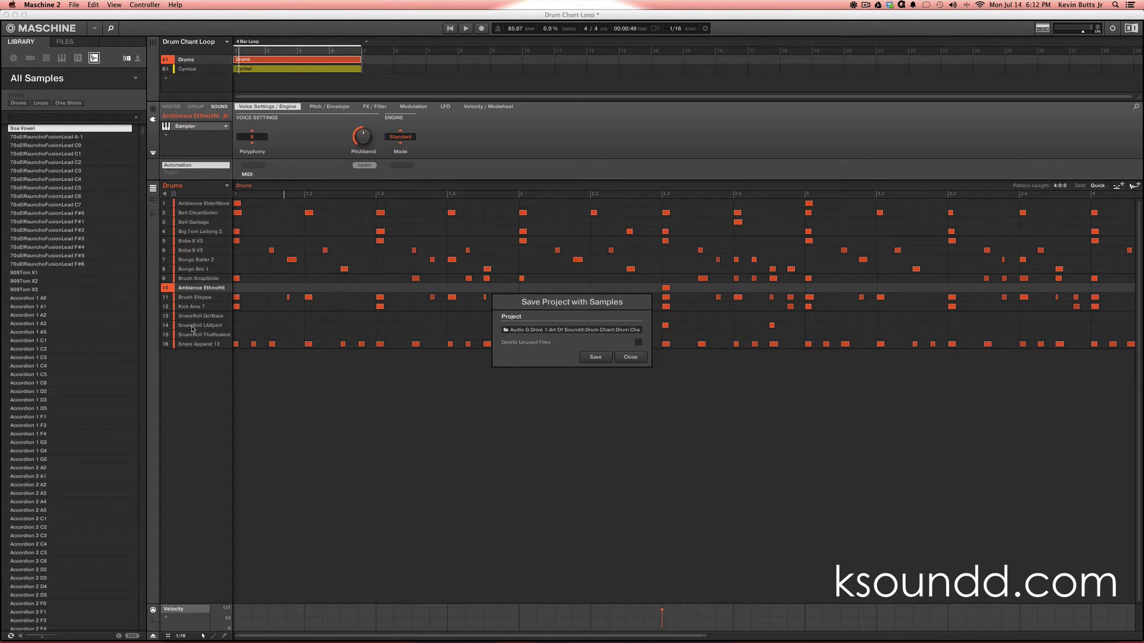
left_click(598, 357)
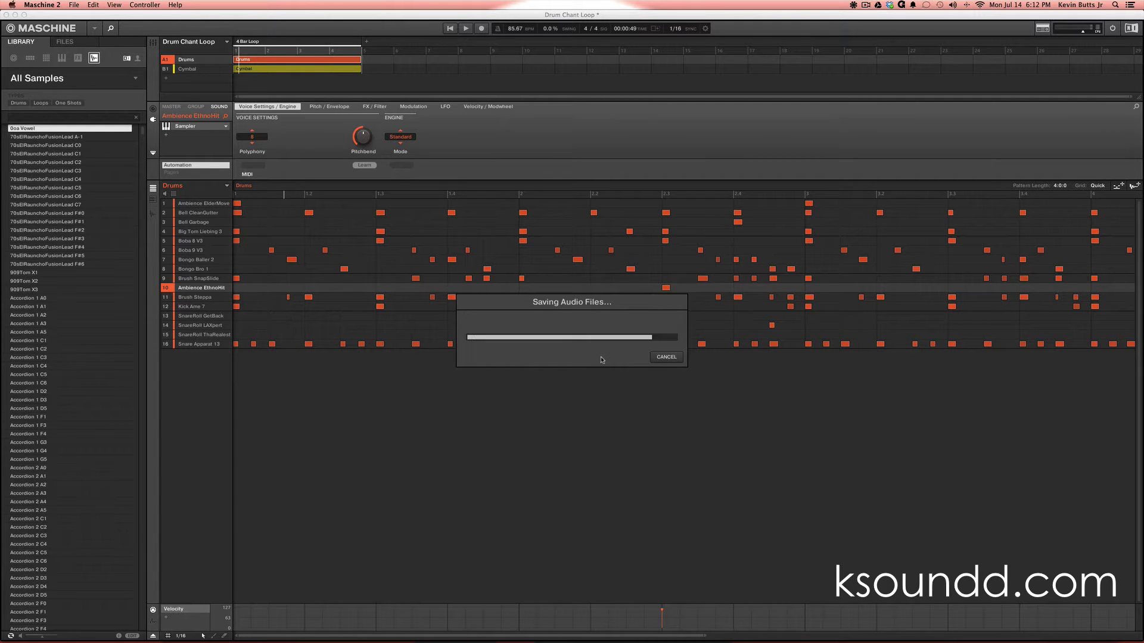
- Switch to Finder and inspect the saved Drum Chant.mxprj file and the contents of the Drum Chant Samples folder
key("super+Tab")
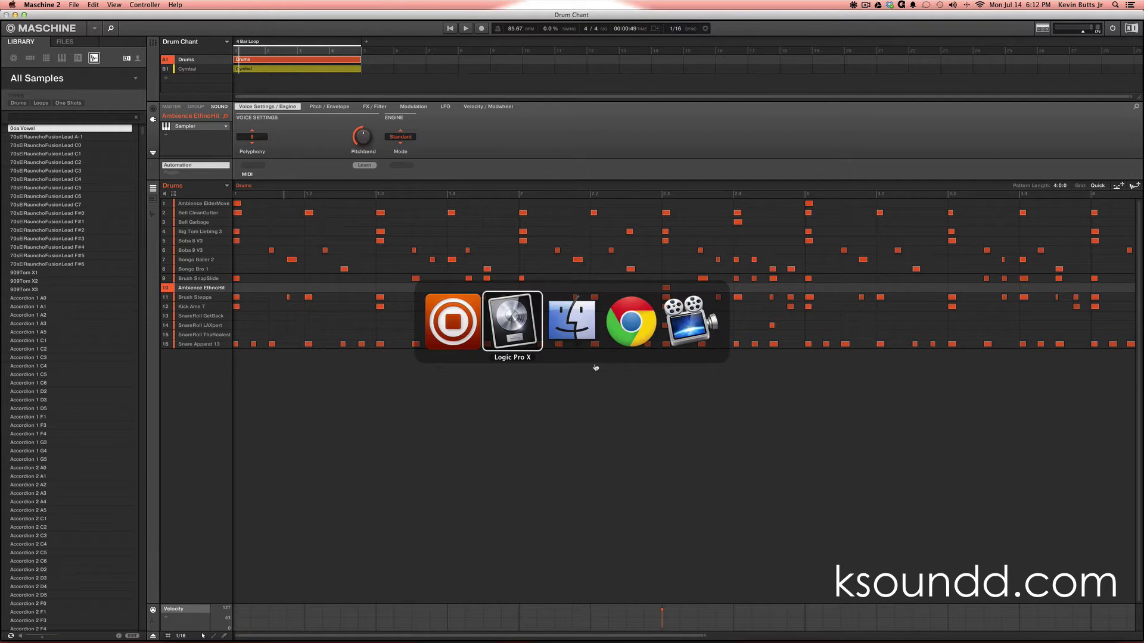
key("super+Tab")
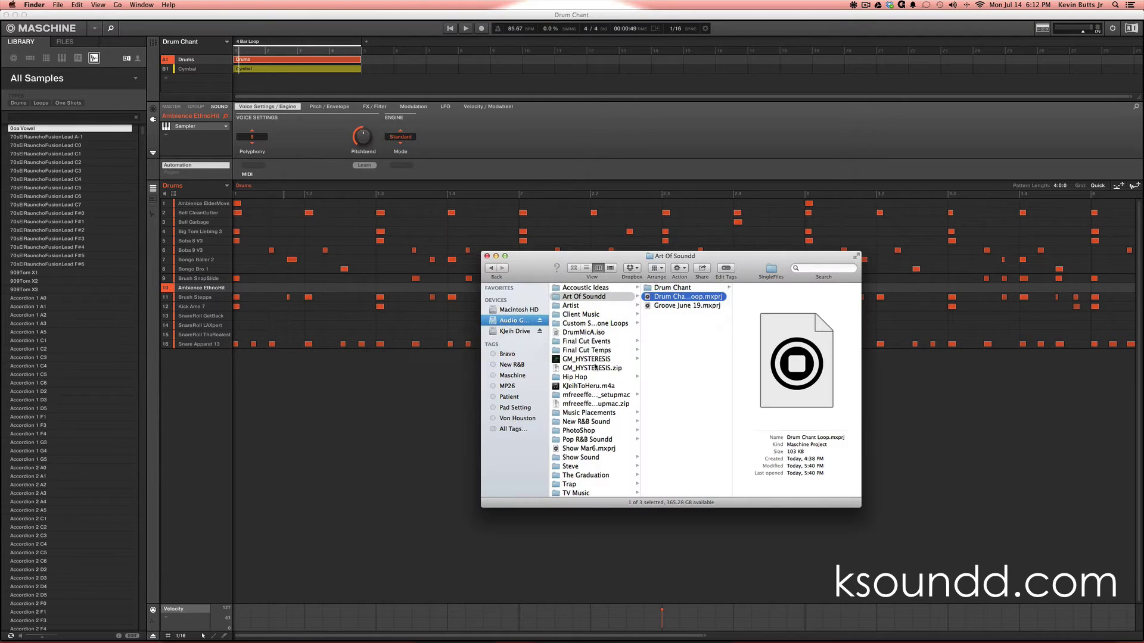
left_click(691, 288)
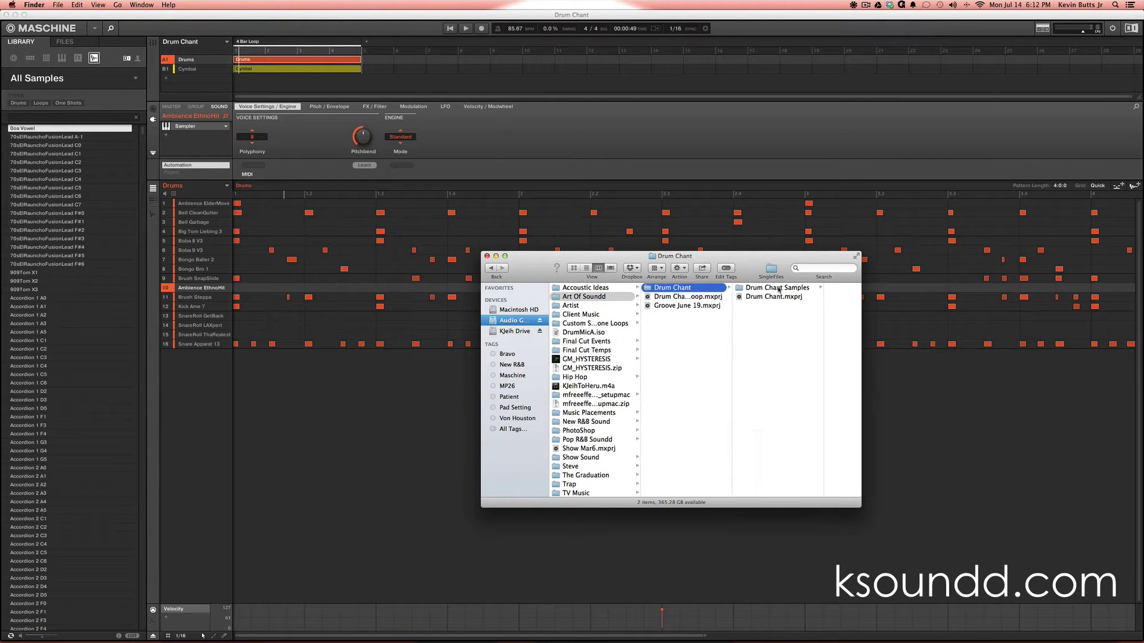
left_click(777, 296)
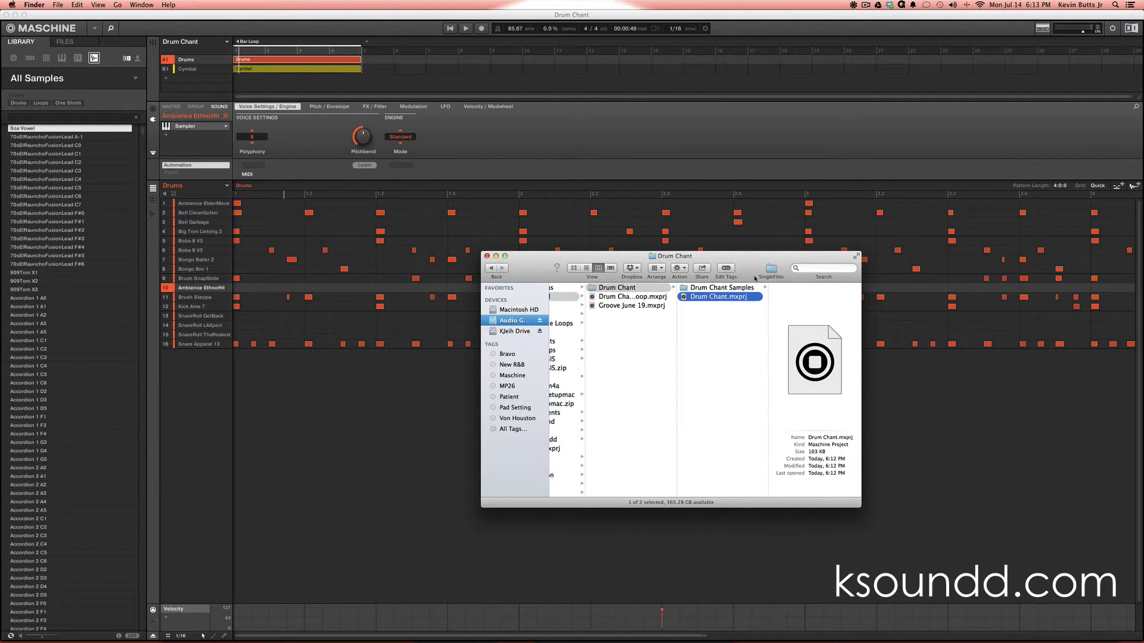
left_click(743, 290)
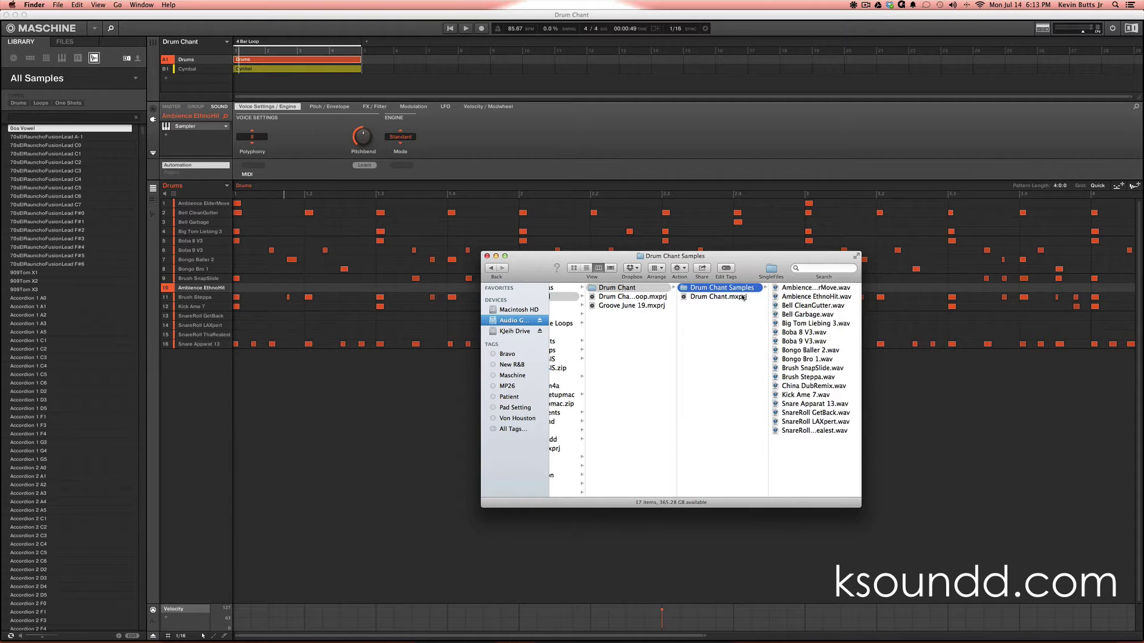
- Preview the saved SnareRoll samples and Snare Apparat 13.wav with Quick Look, starting from SnareRoll ThaRealest.wav
left_click(821, 431)
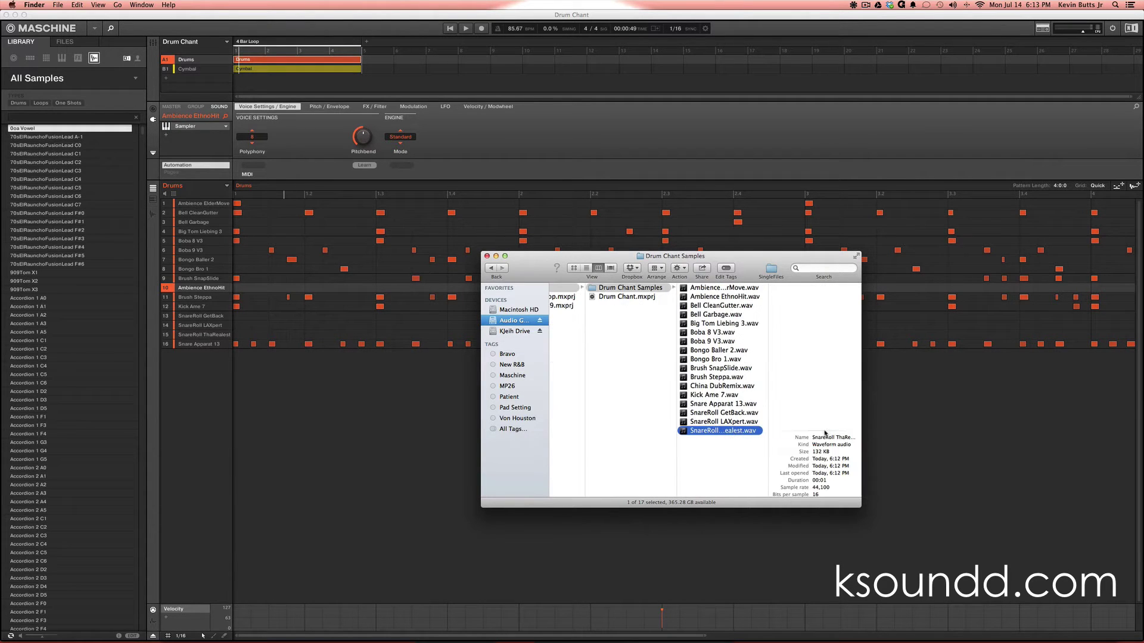
key("space")
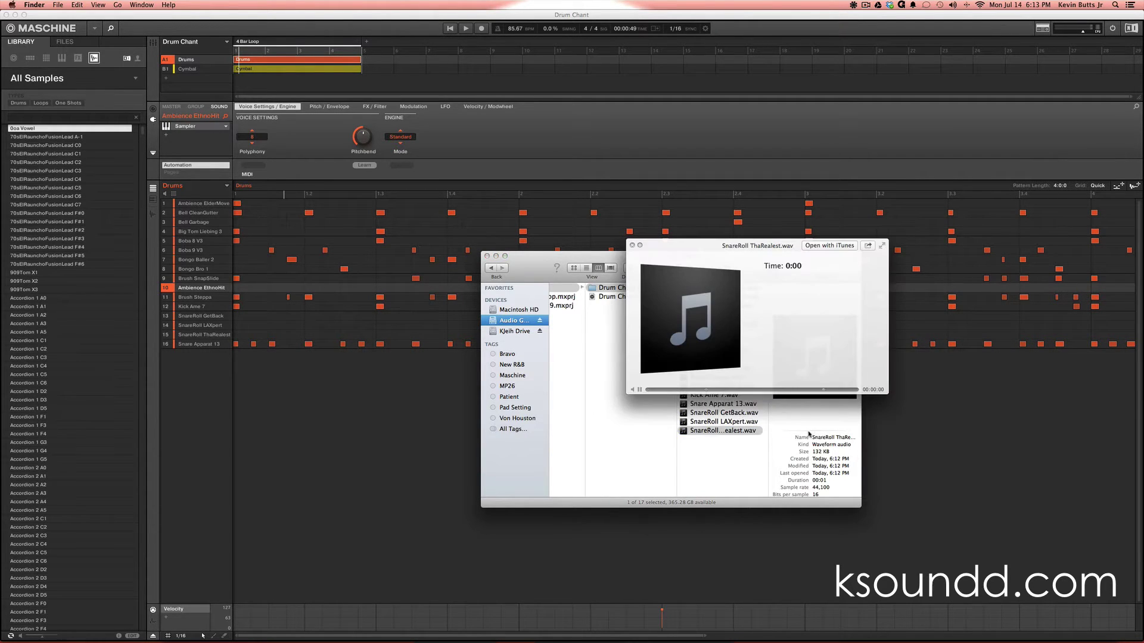
key("Up")
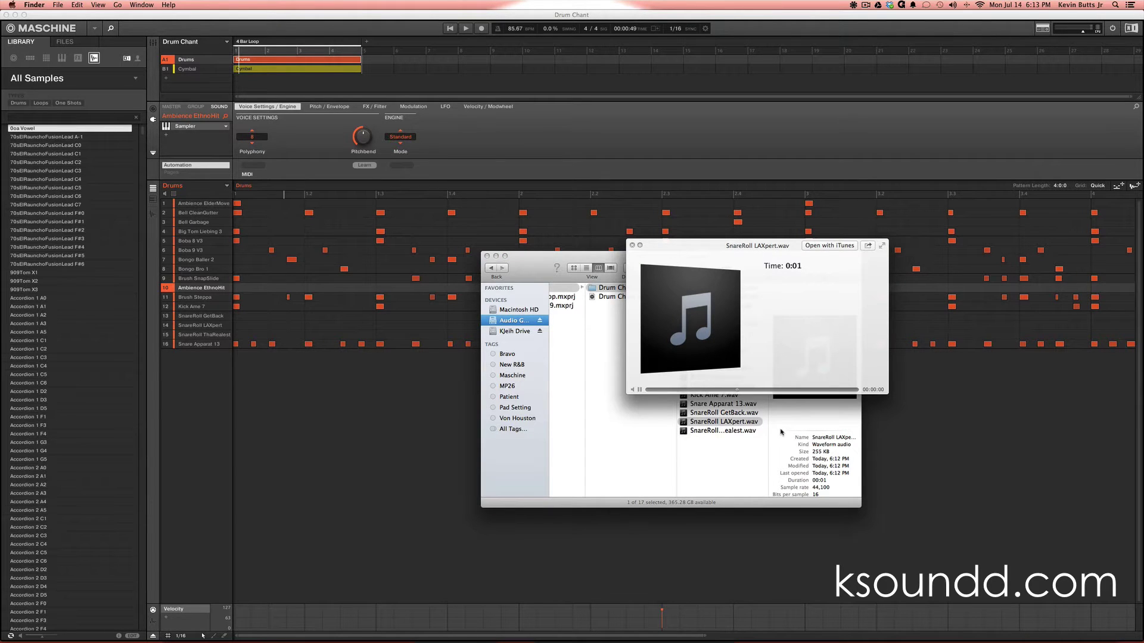
key("Up")
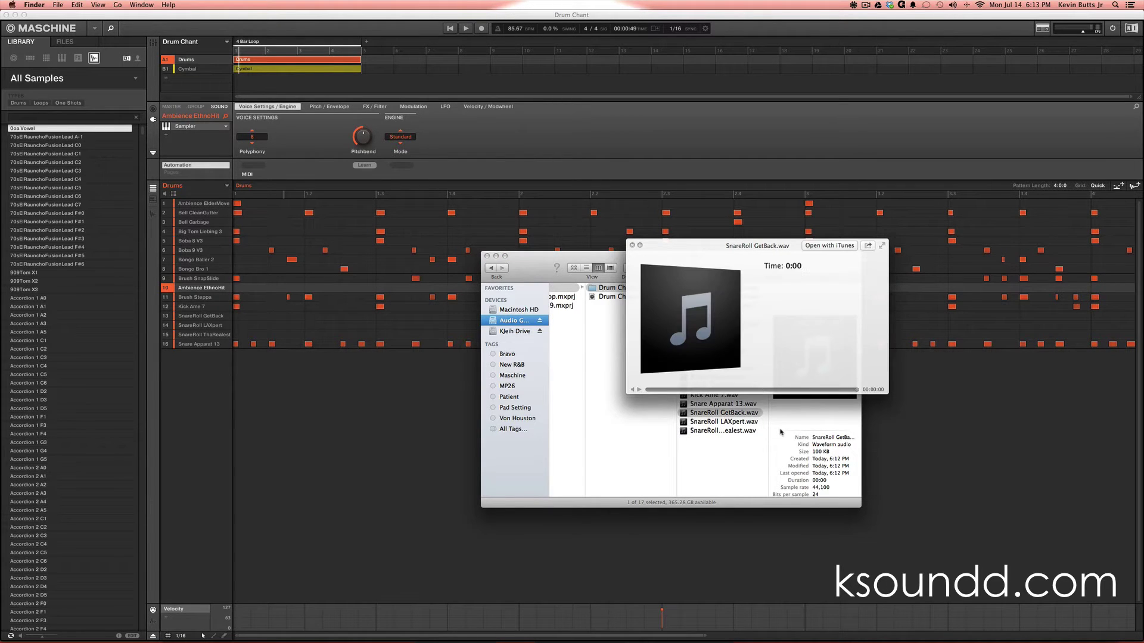
key("Up")
key("space")
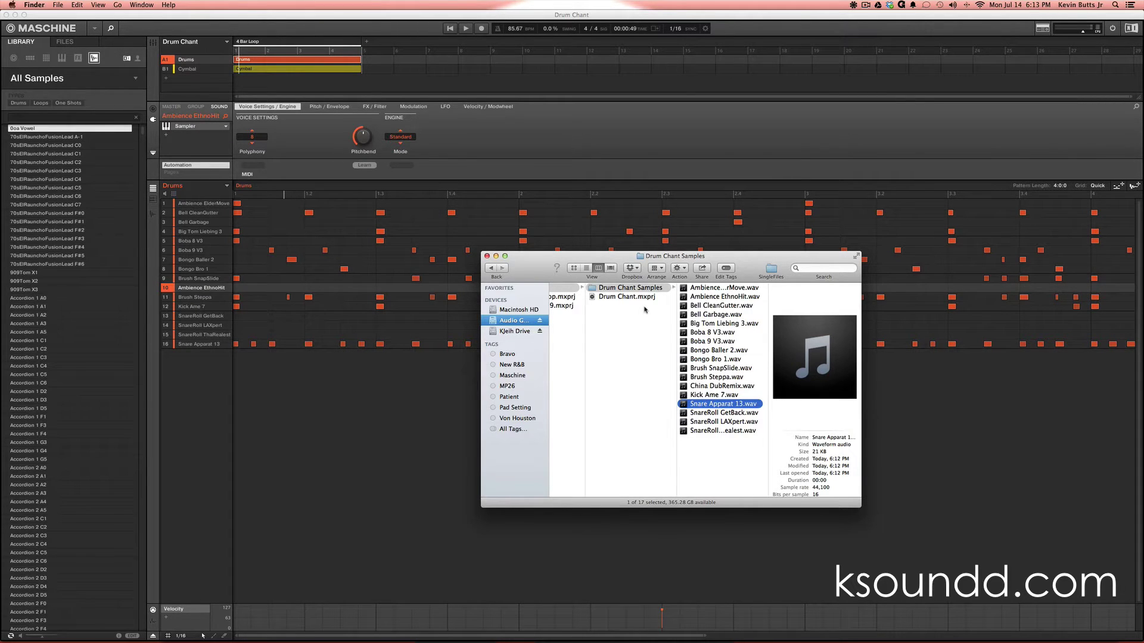
- Go back to the Drum Chant folder and select both the Drum Chant Samples folder and Drum Chant.mxprj
left_click(644, 309)
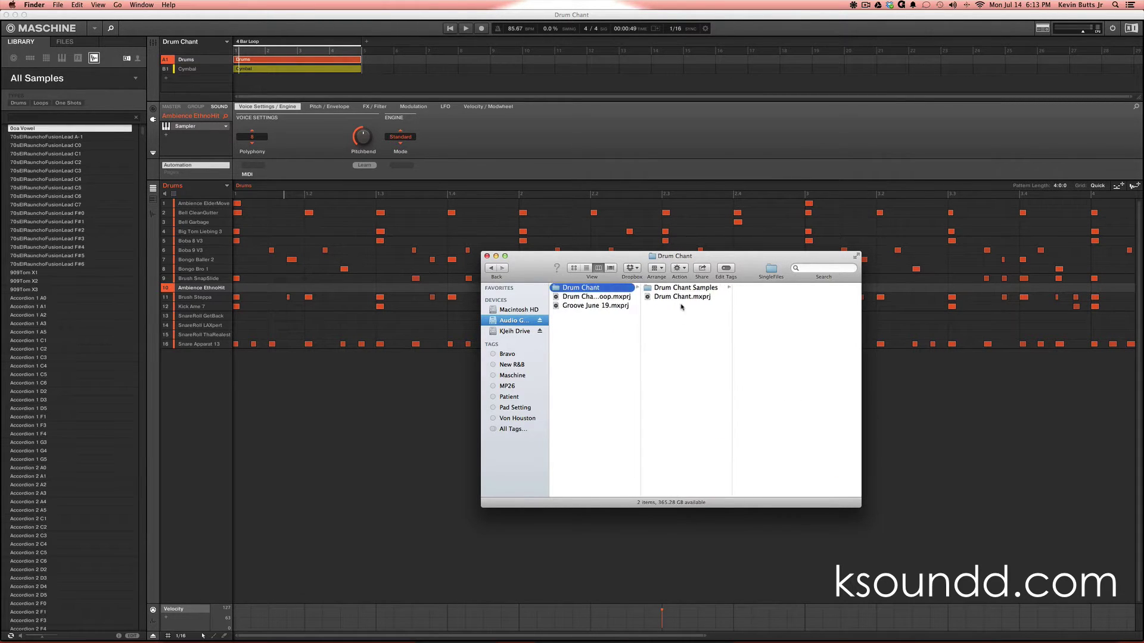
left_click_drag(698, 305, 697, 286)
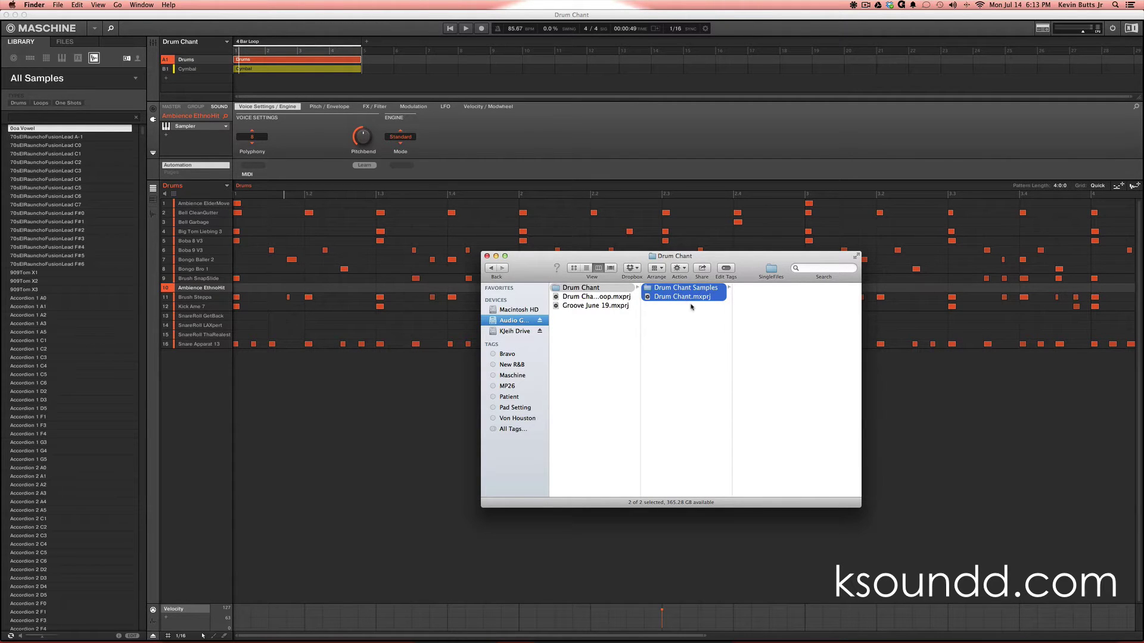
scroll(644, 311, "left", 3)
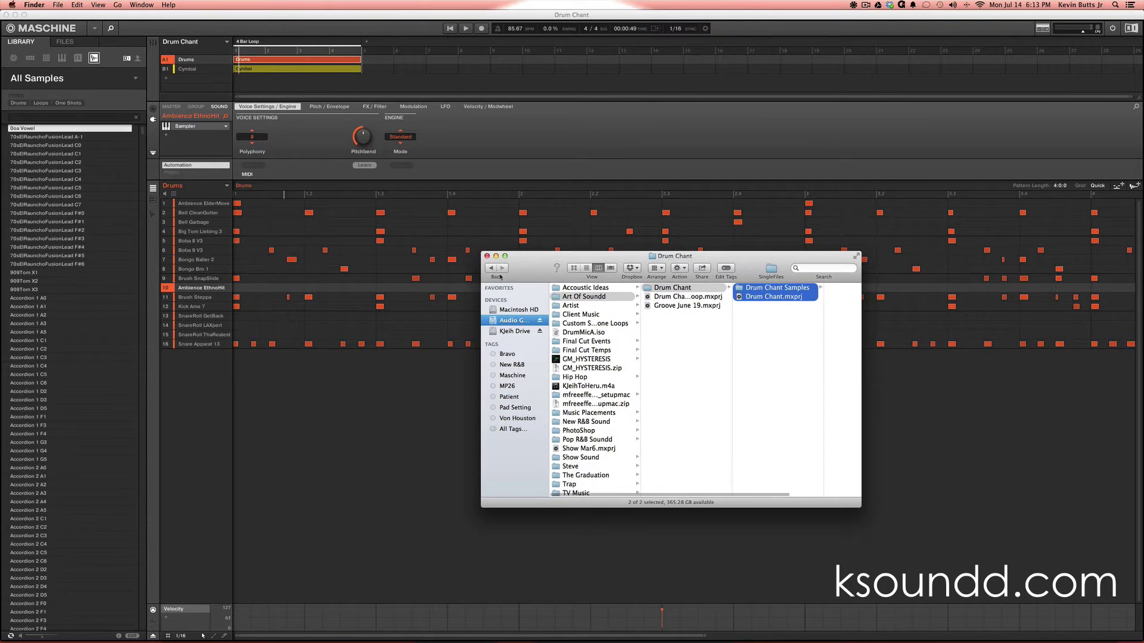
left_click_drag(531, 263, 464, 307)
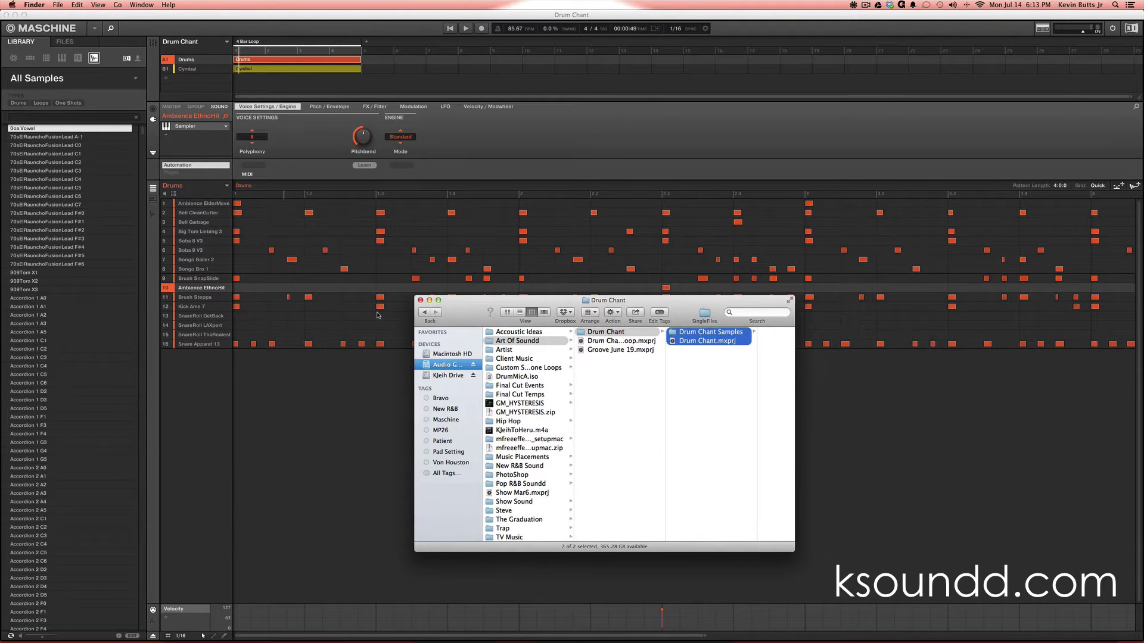
- Return to Maschine and set the audio export source to Master Output
left_click(74, 16)
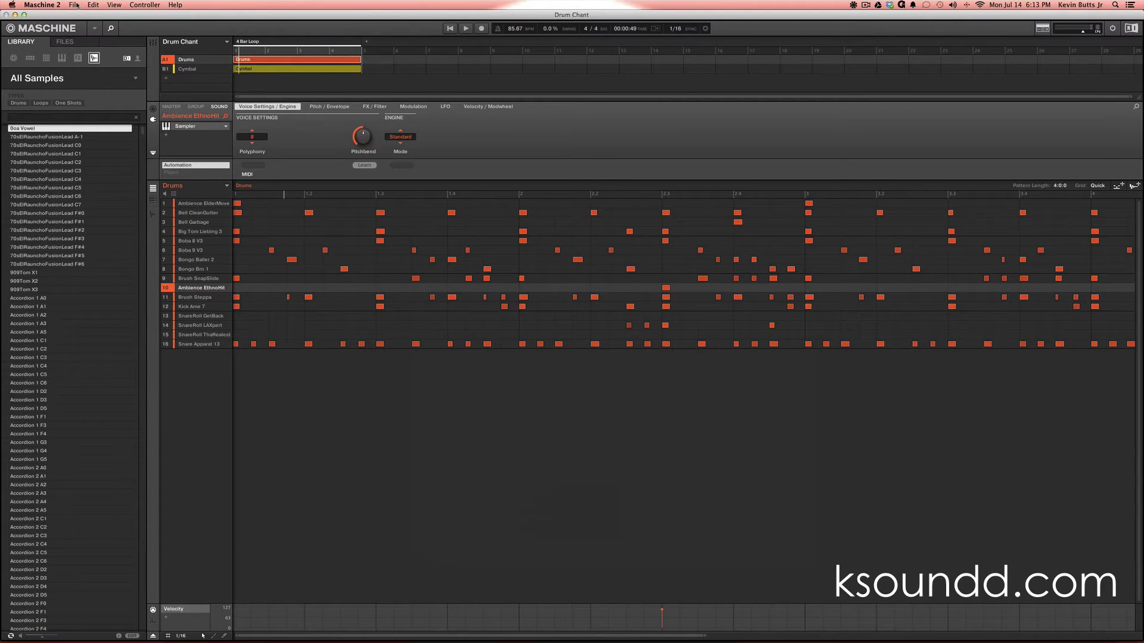
left_click(74, 4)
left_click(95, 82)
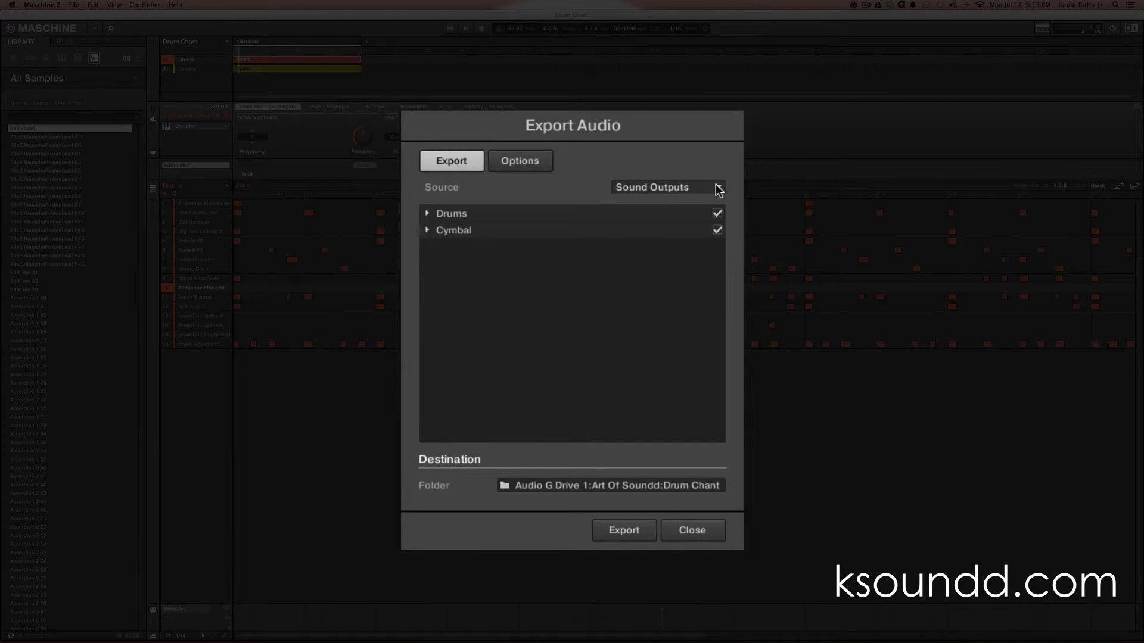
left_click(720, 189)
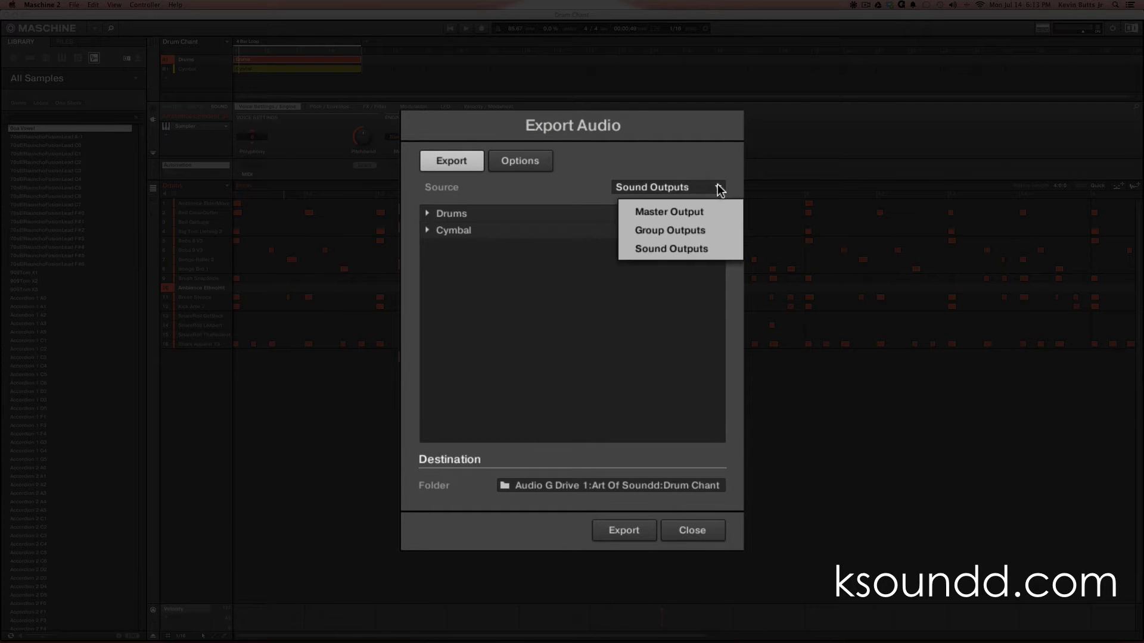
left_click(701, 211)
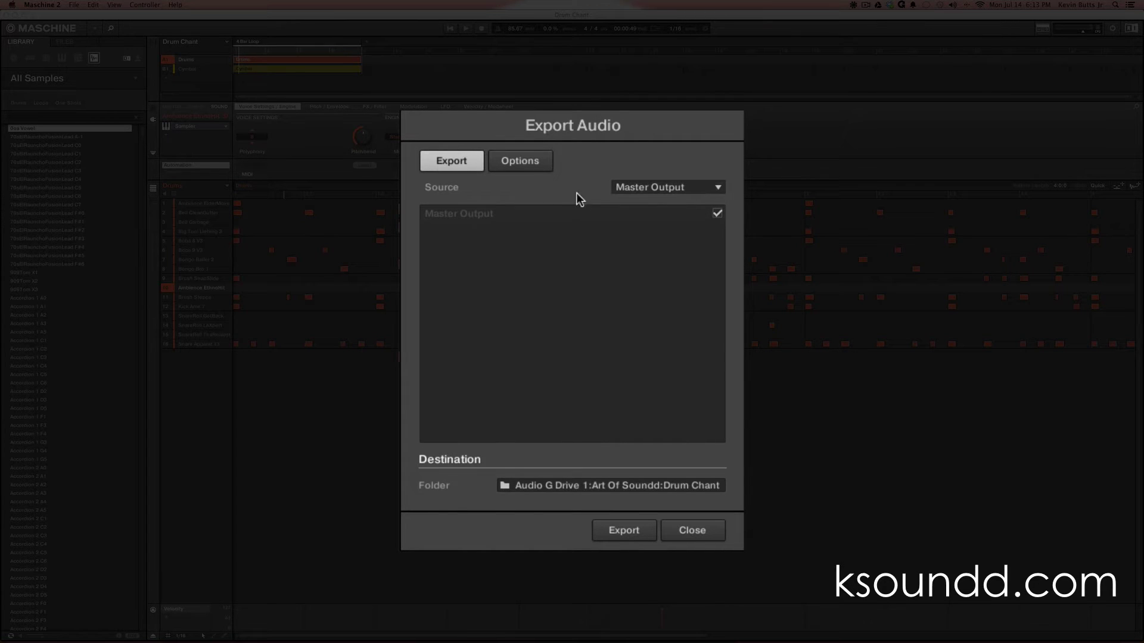
- Review the sample rate and bit depth choices in the audio export options and close the dialog without exporting
left_click(542, 163)
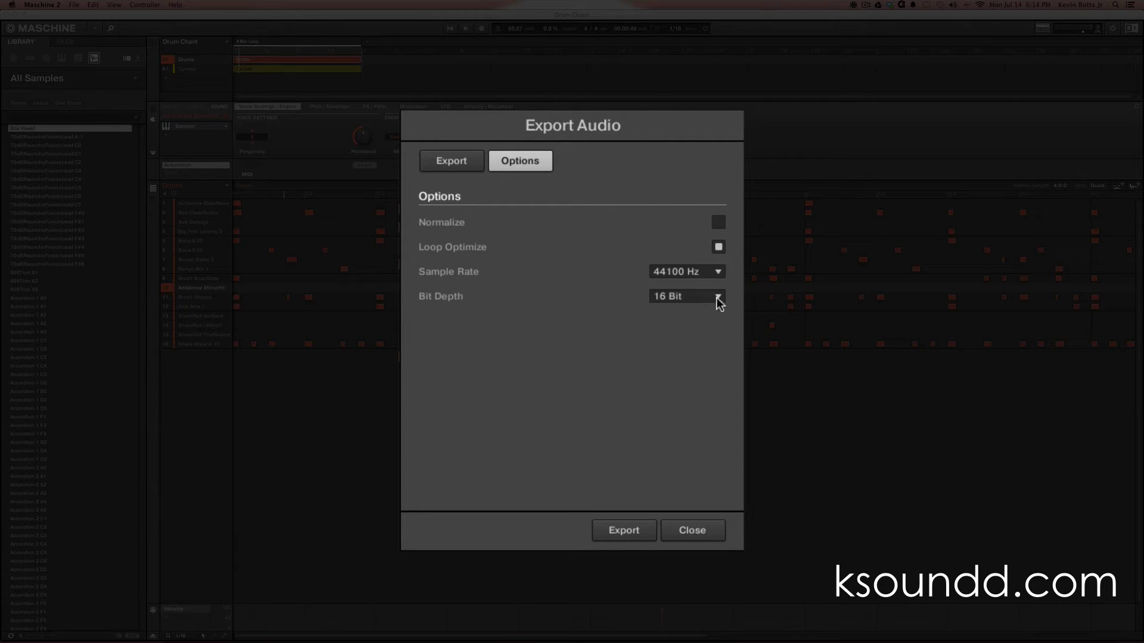
left_click(703, 275)
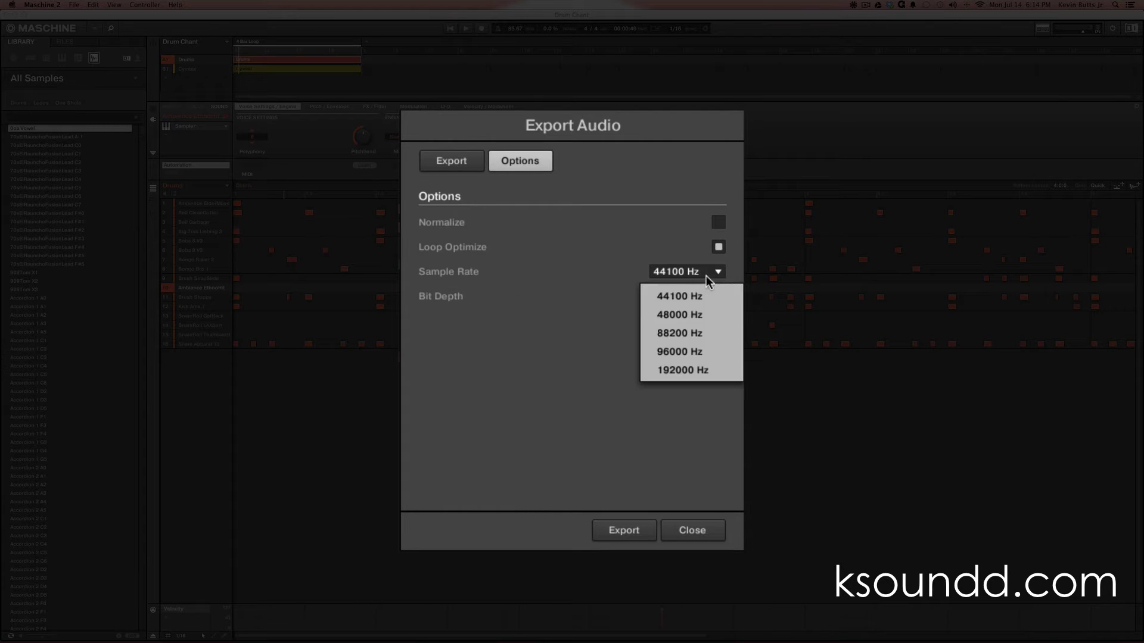
left_click(681, 275)
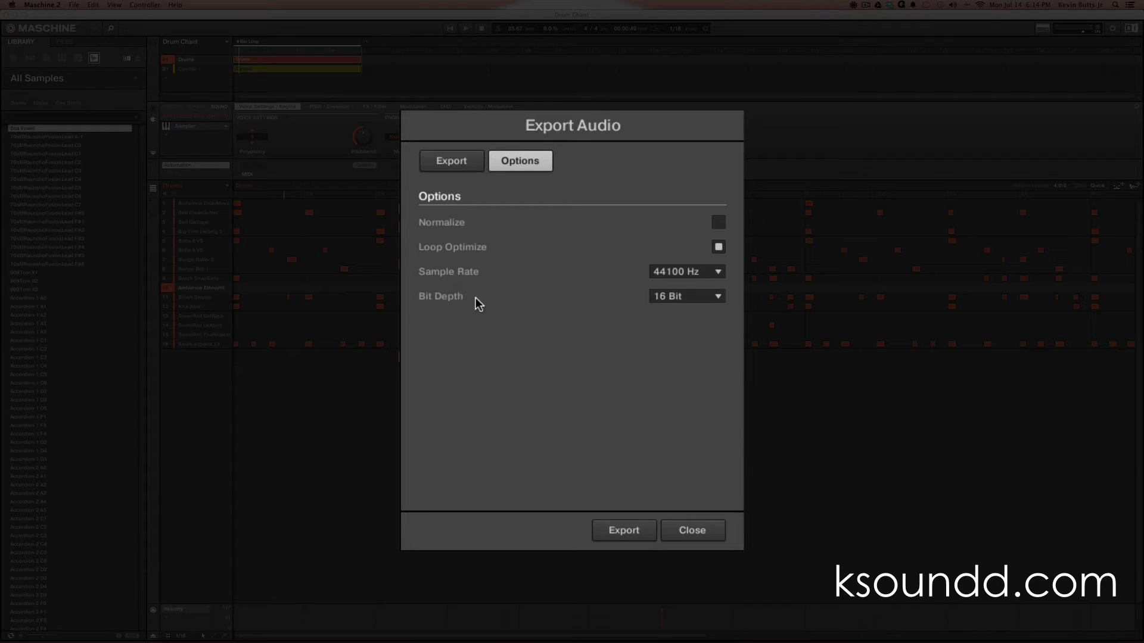
left_click(722, 295)
left_click(624, 314)
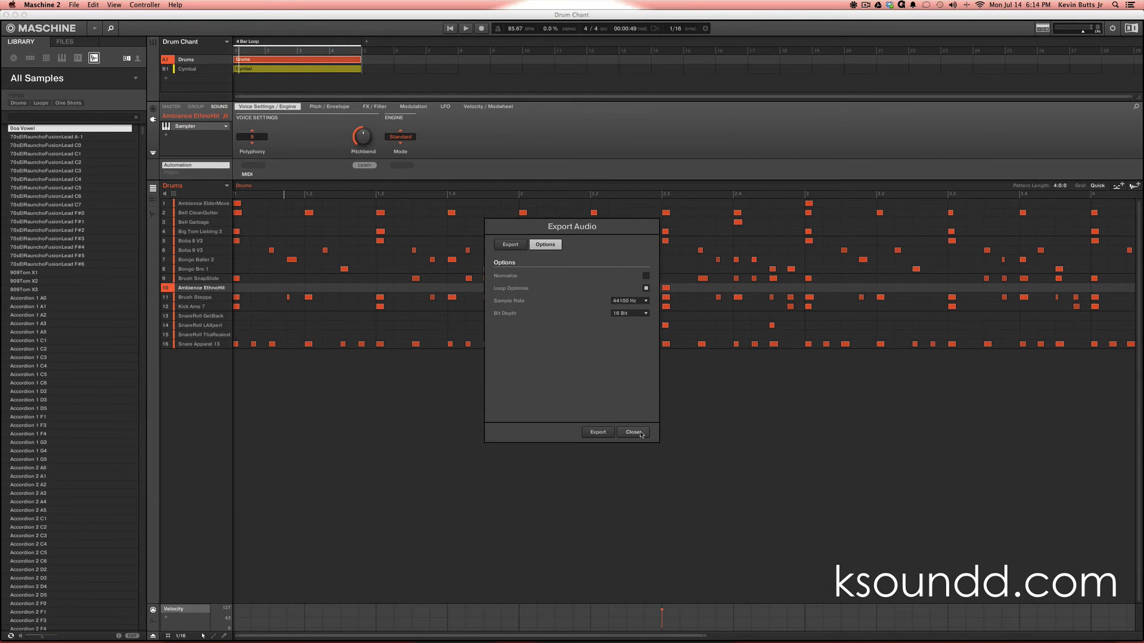
left_click(641, 433)
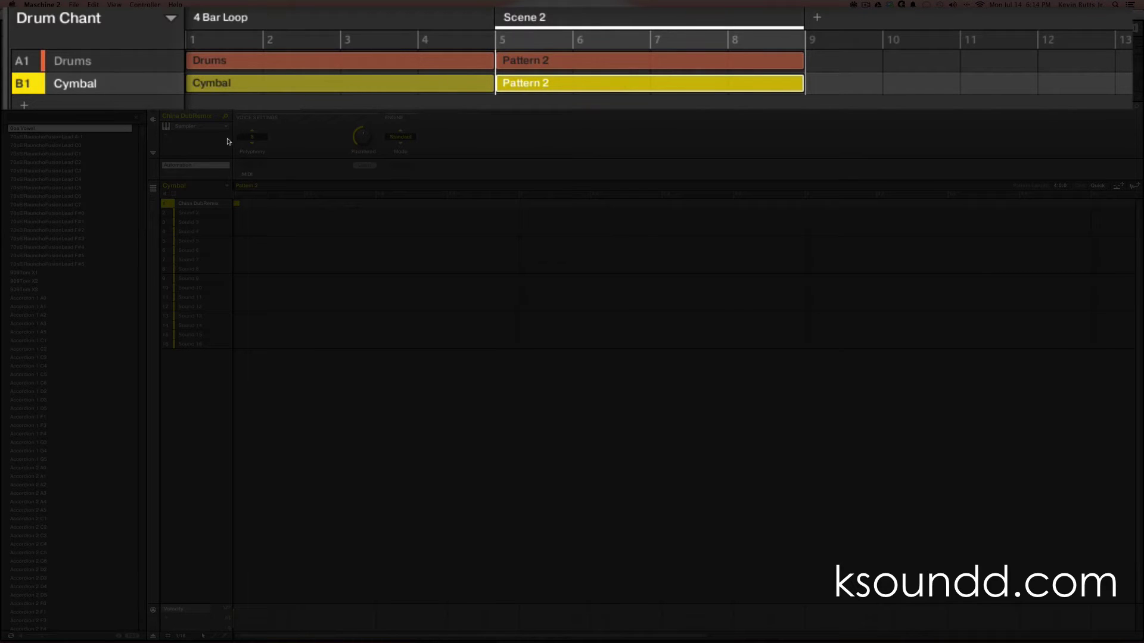
- Open the Drums group's Pattern 2 in Scene 2
left_click(763, 60)
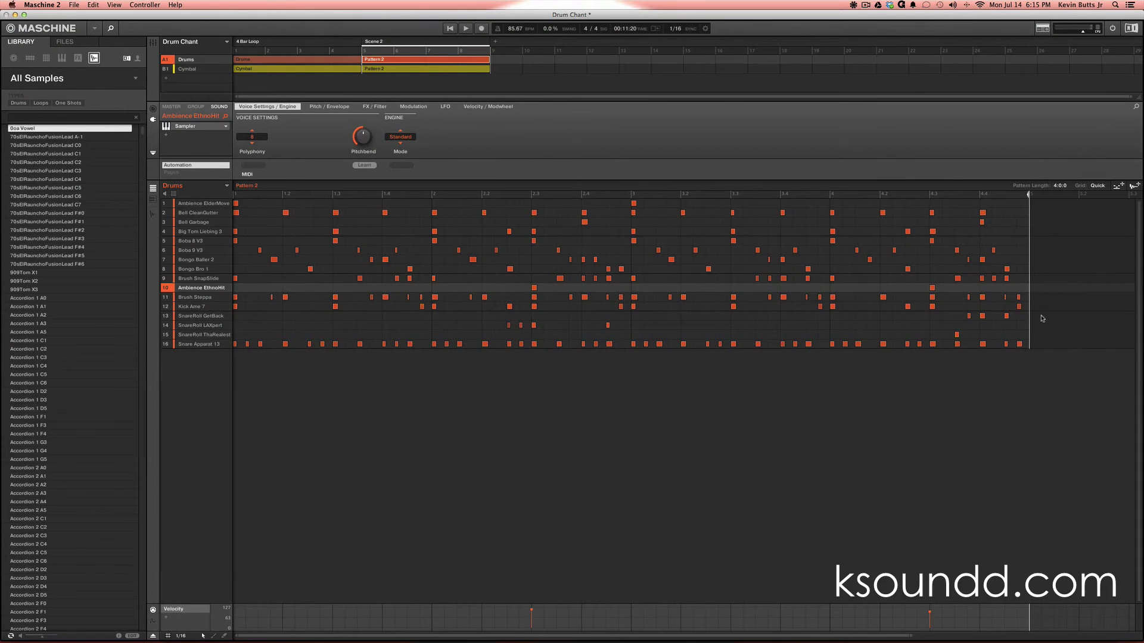
- Delete the Pattern 2 notes from Big Tom Liebing 3 through SnareRoll GetBack and switch to the 4 Bar Loop scene
left_click_drag(1041, 320, 218, 232)
key("Delete")
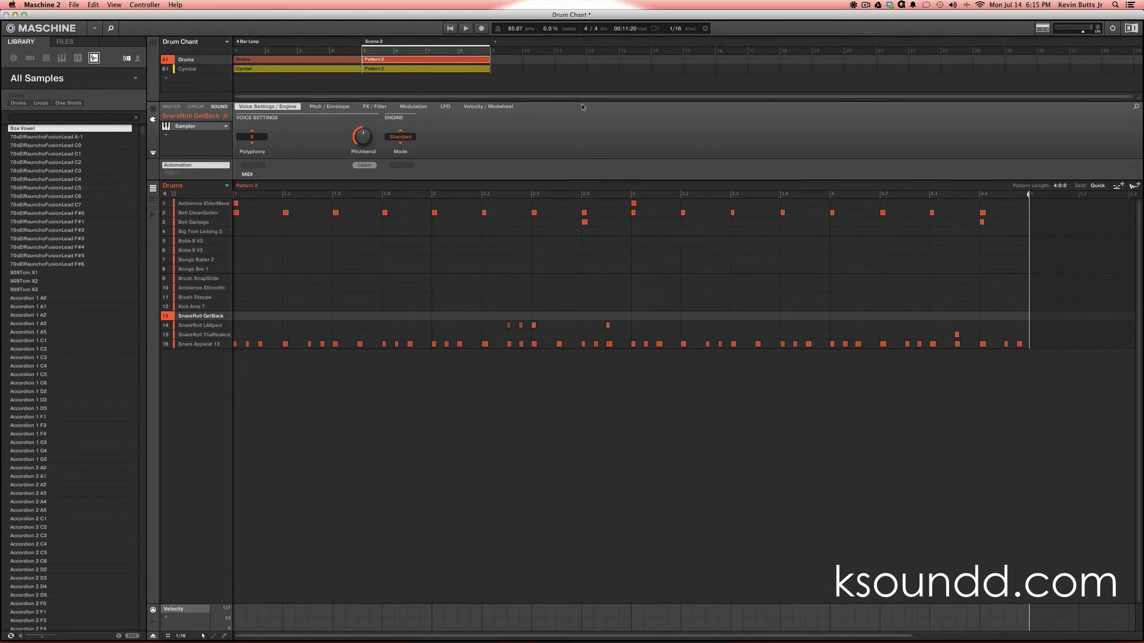
left_click(340, 42)
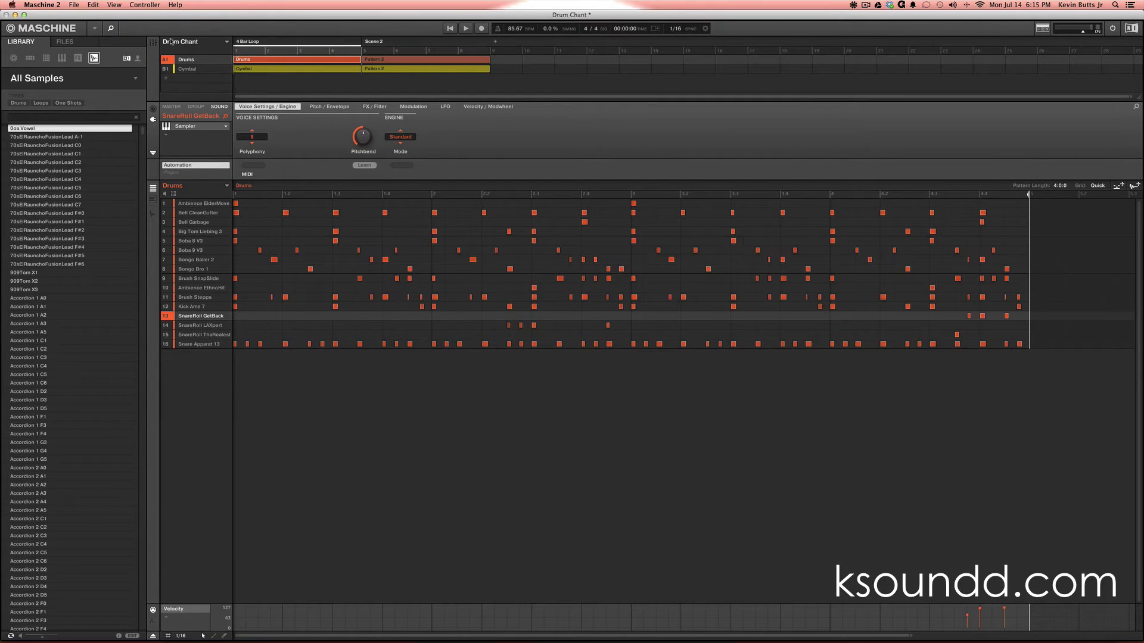
left_click(74, 4)
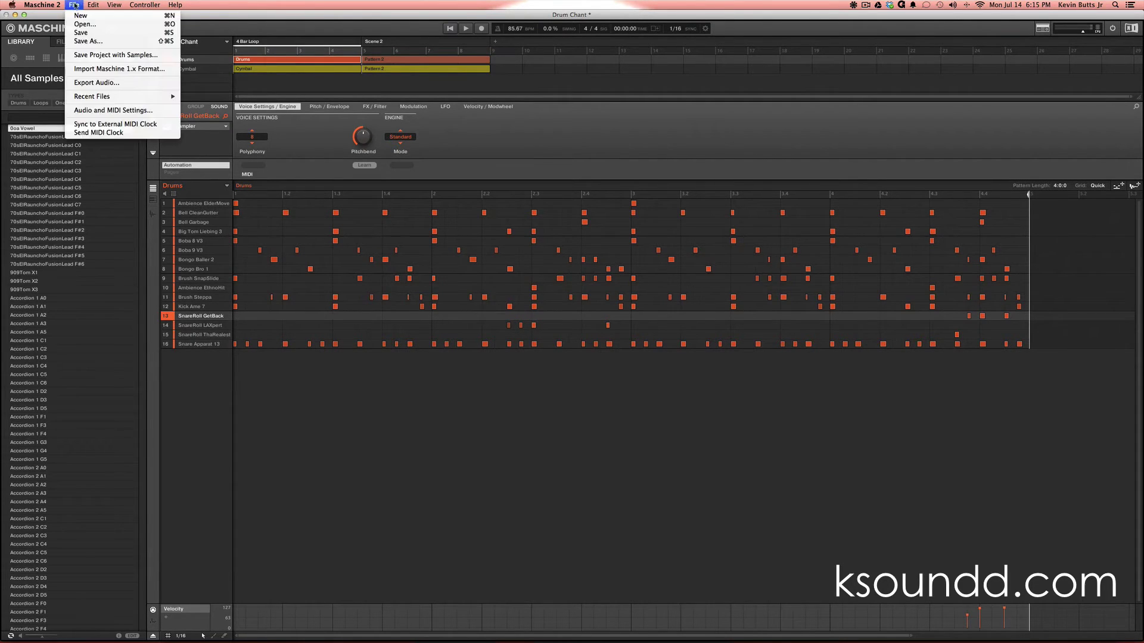
left_click(90, 84)
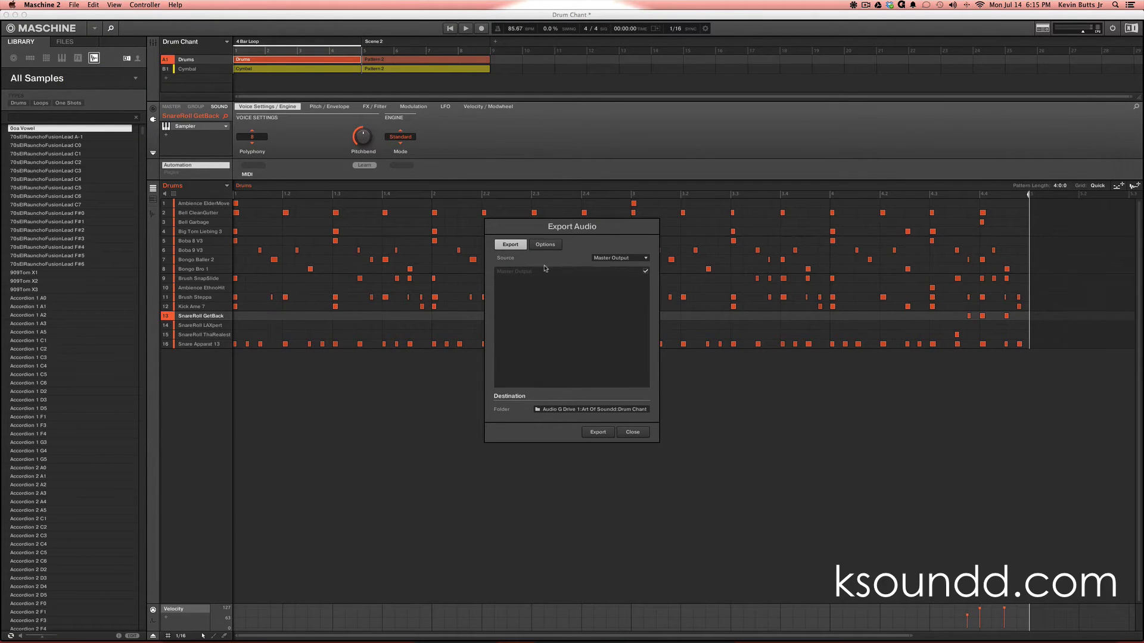
left_click(637, 432)
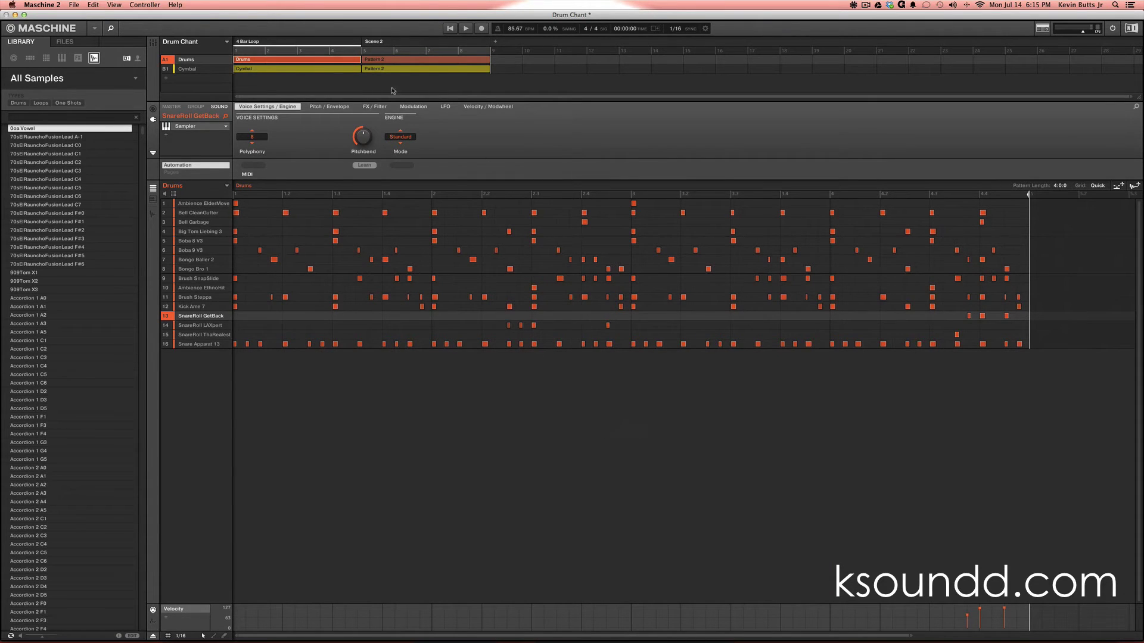
- Export the master output as audio with the Drum Chant folder as the destination
left_click(73, 5)
left_click(96, 83)
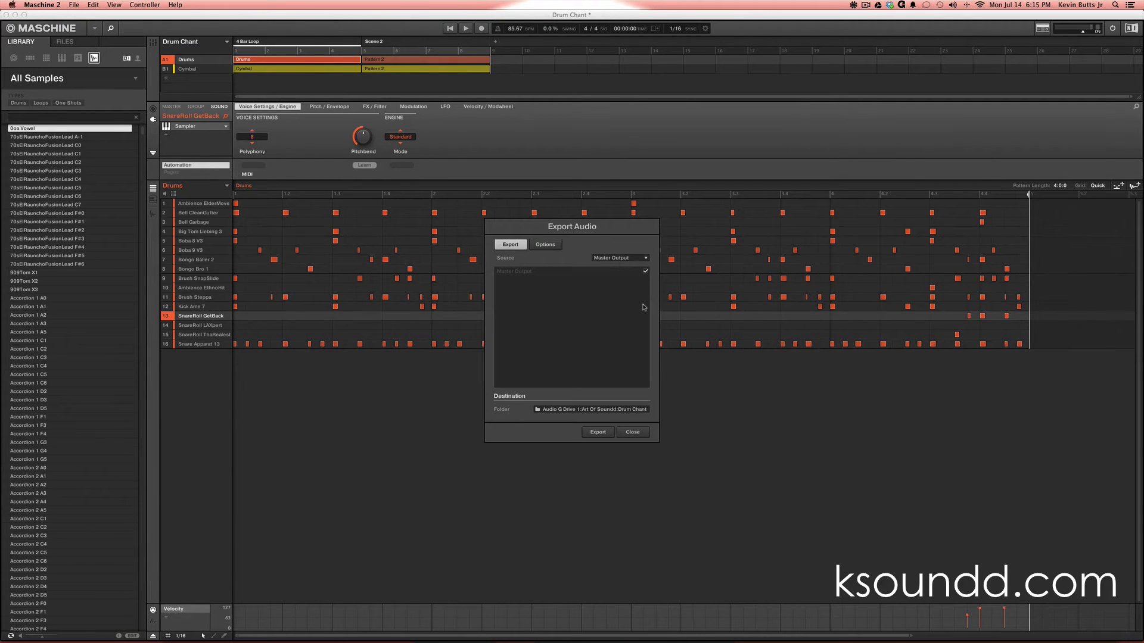
left_click(620, 411)
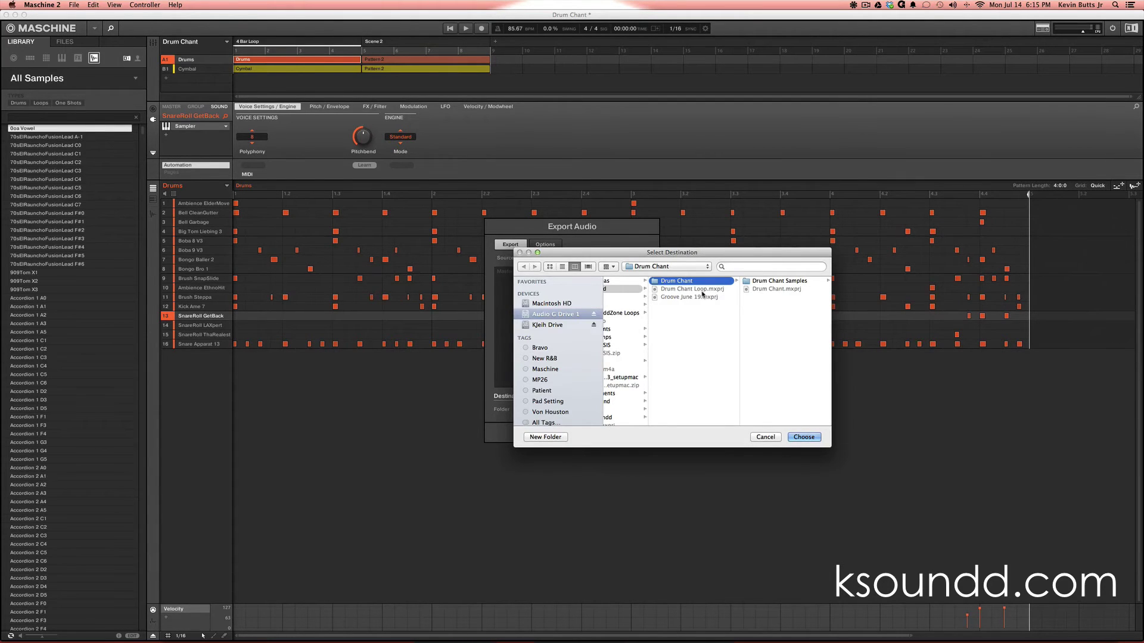
left_click(804, 437)
left_click(598, 433)
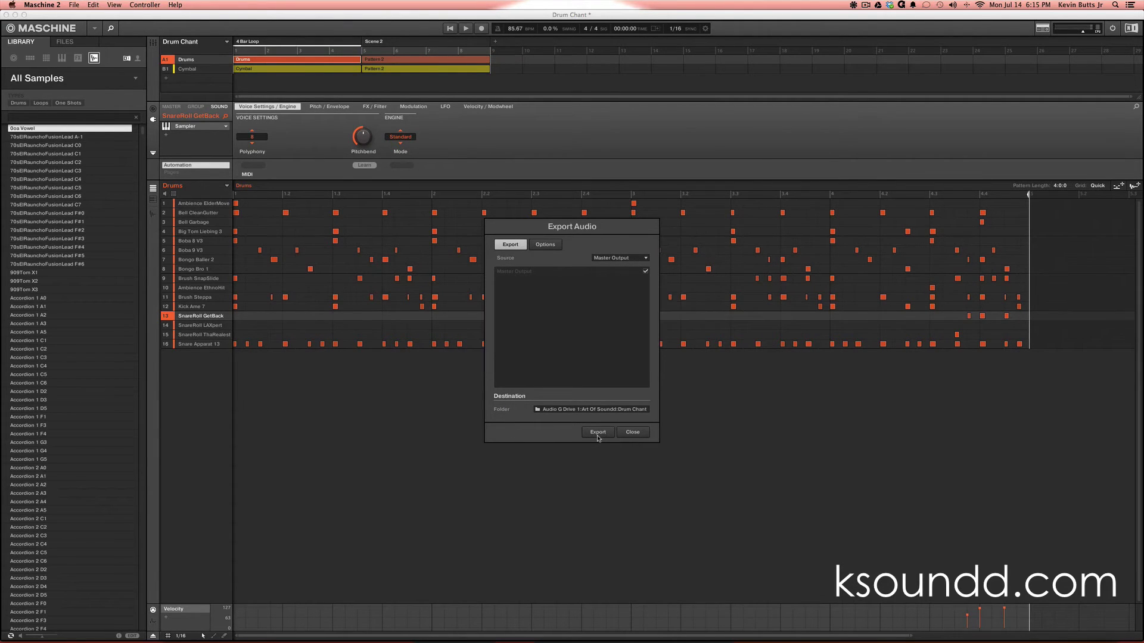
- Switch to Finder and preview the exported Drum Chant - 85.67.wav in the Drum Chant folder
key("super+Tab")
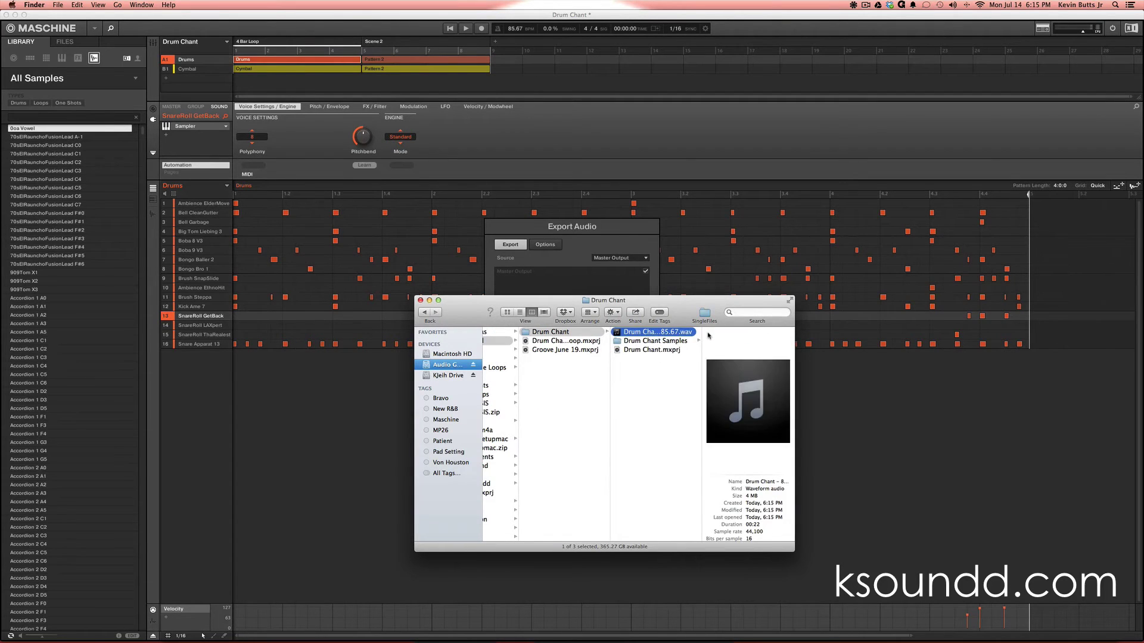
key("space")
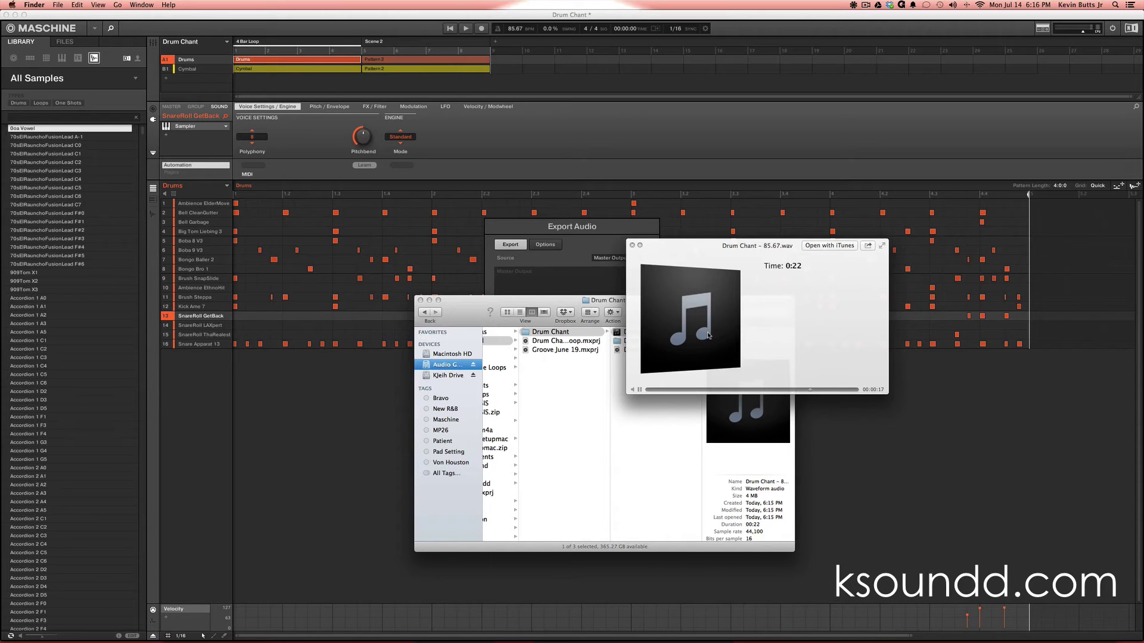
key("space")
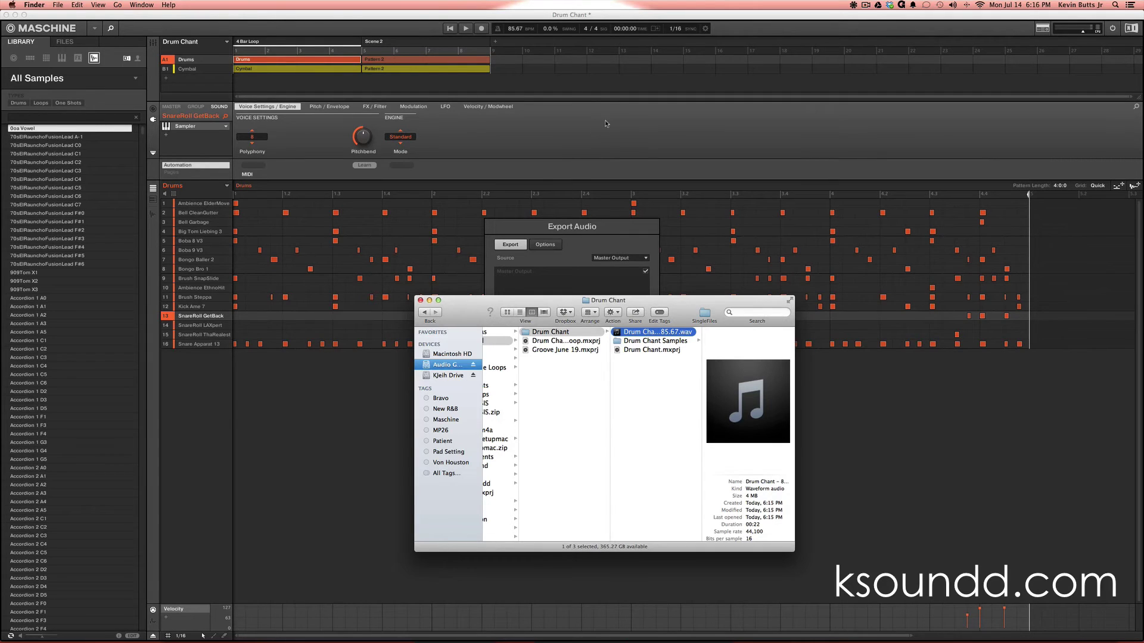
- Return to Maschine and set the audio export source to Group Outputs, keeping both Drums and Cymbal included
left_click(638, 262)
left_click(637, 260)
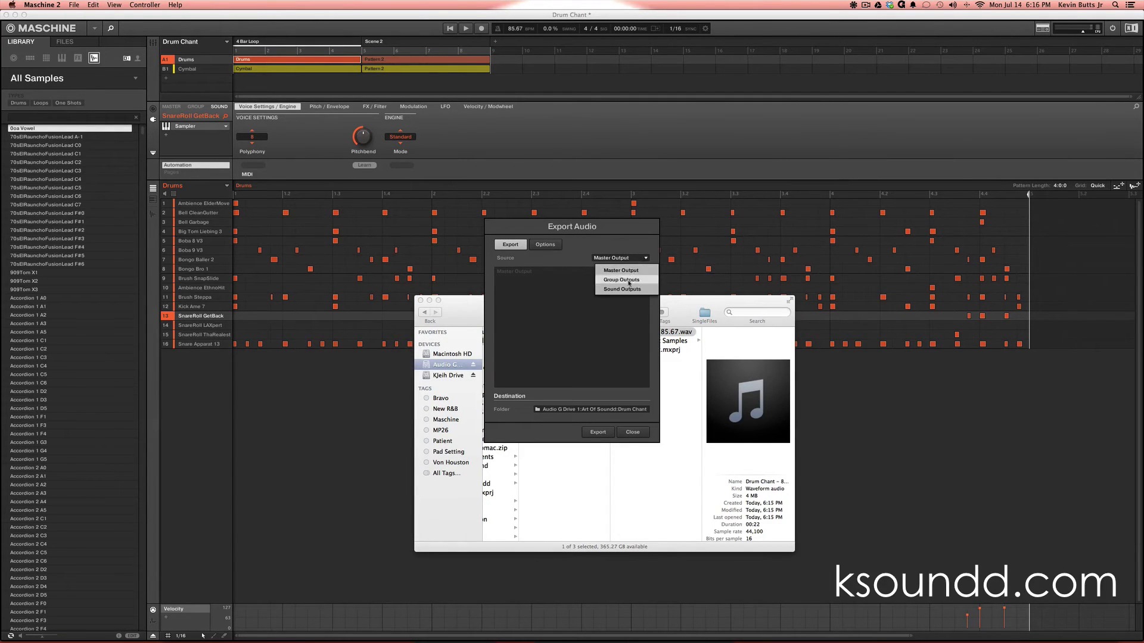
left_click(625, 279)
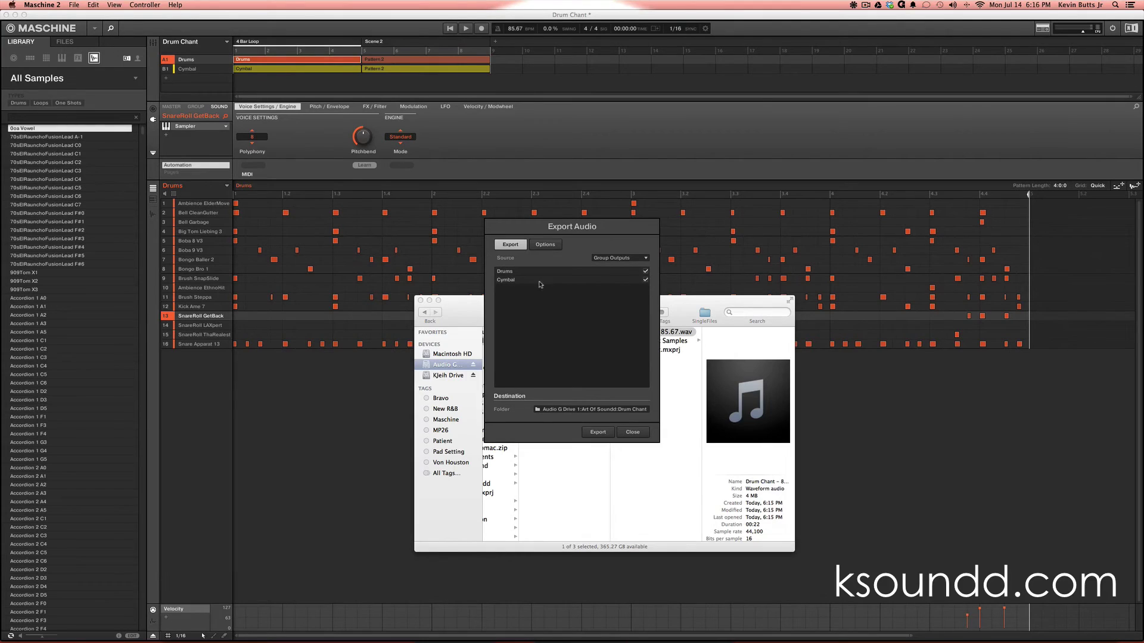
left_click(645, 279)
left_click(646, 280)
- Create a destination folder named Group inside the Drum Chant folder and export the Drums and Cymbal group outputs to it
left_click(605, 410)
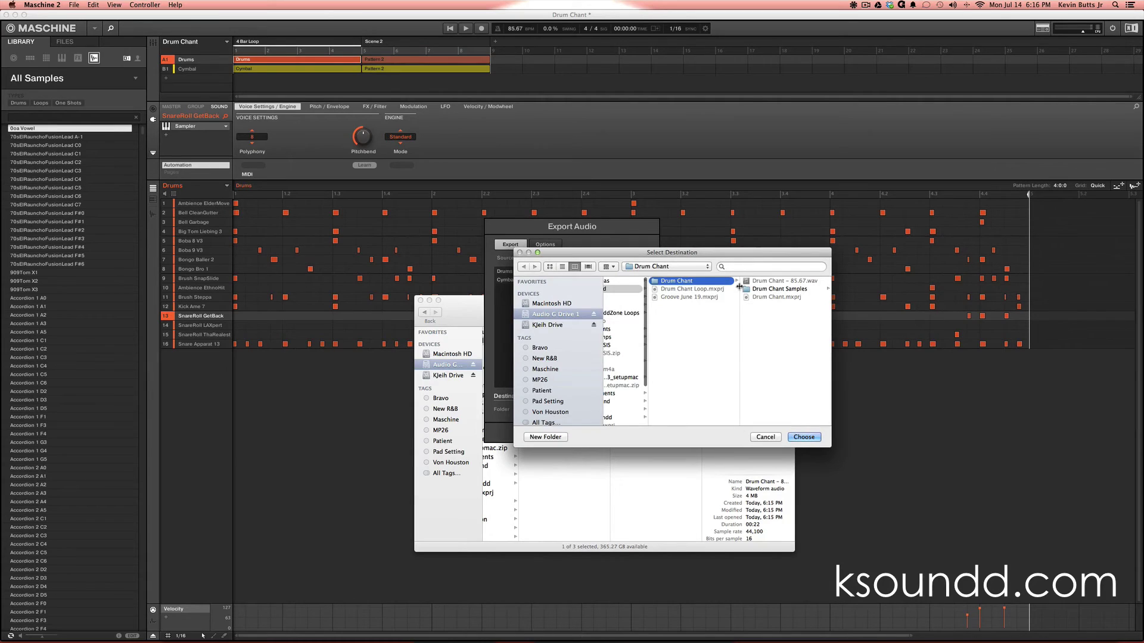
left_click(555, 438)
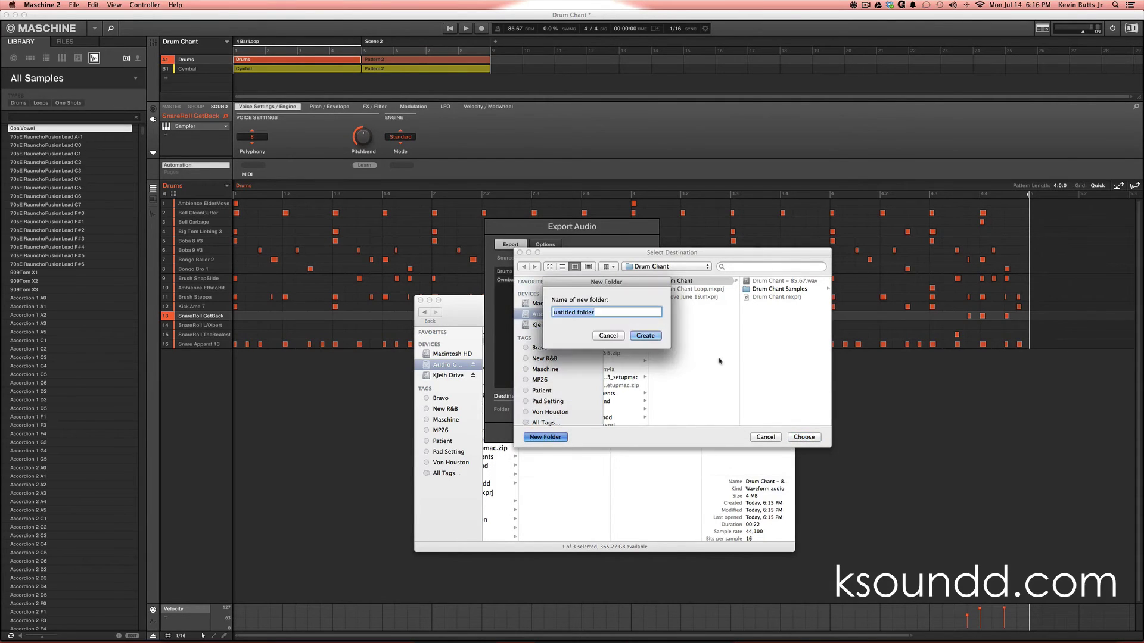
type("Group")
key("Return")
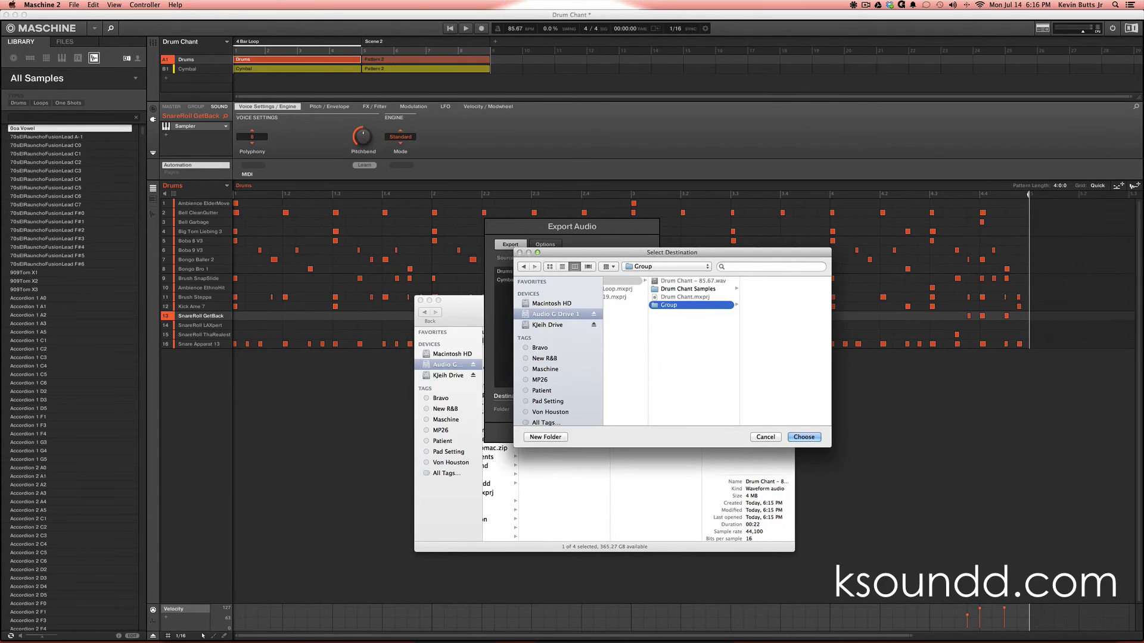
left_click(802, 438)
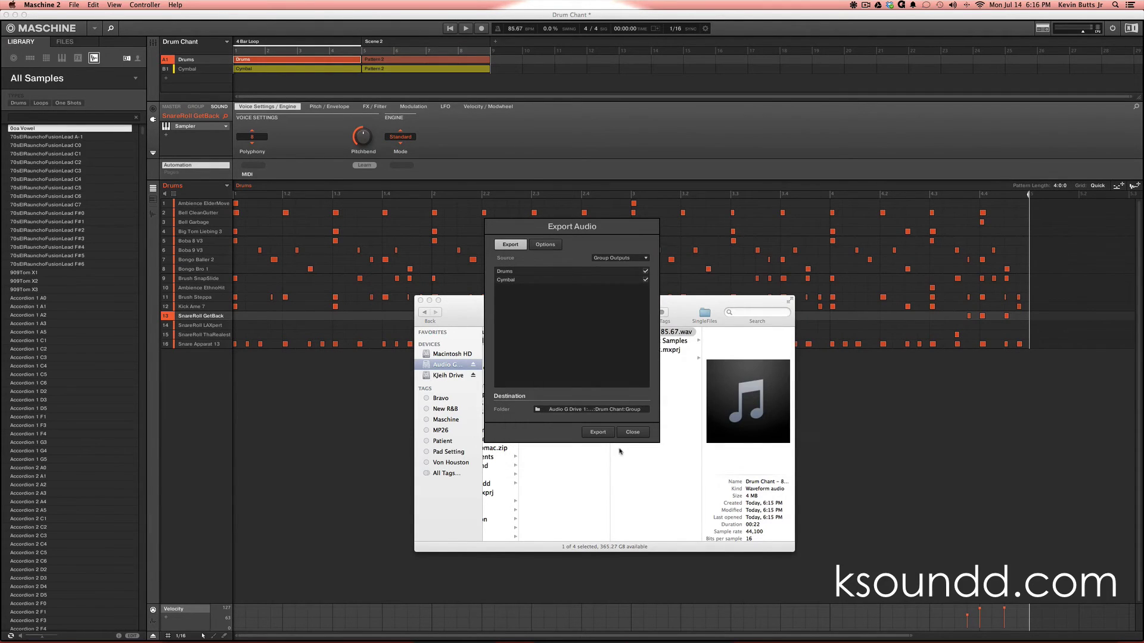
left_click(598, 433)
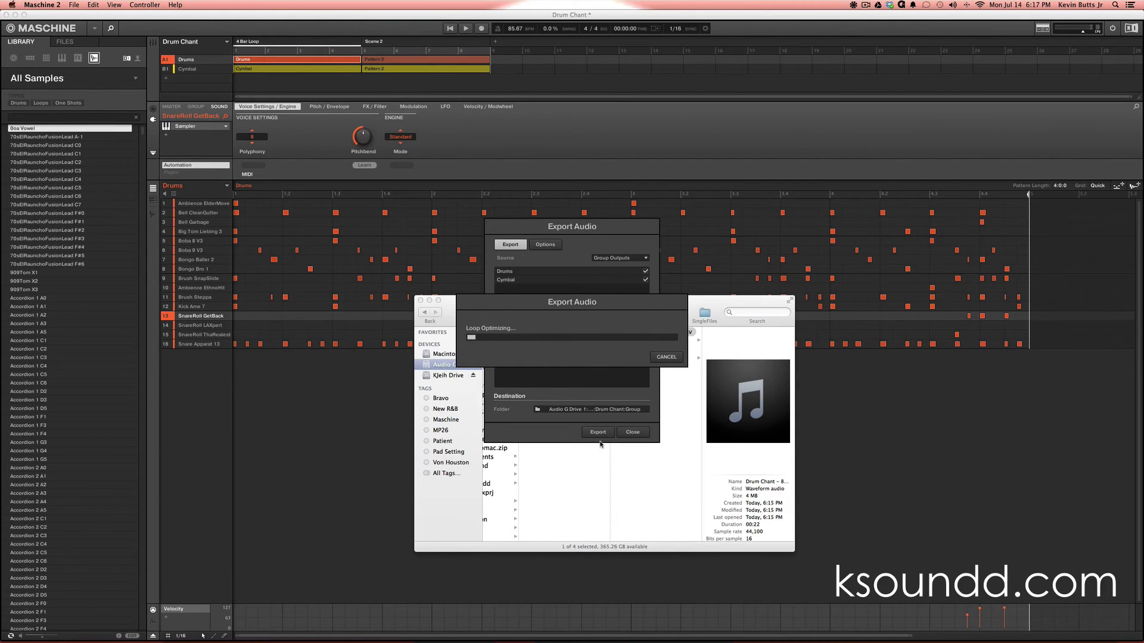
- Switch to Finder and preview the exported Drums and Cymbal WAV files in the Group folder
left_click(668, 389)
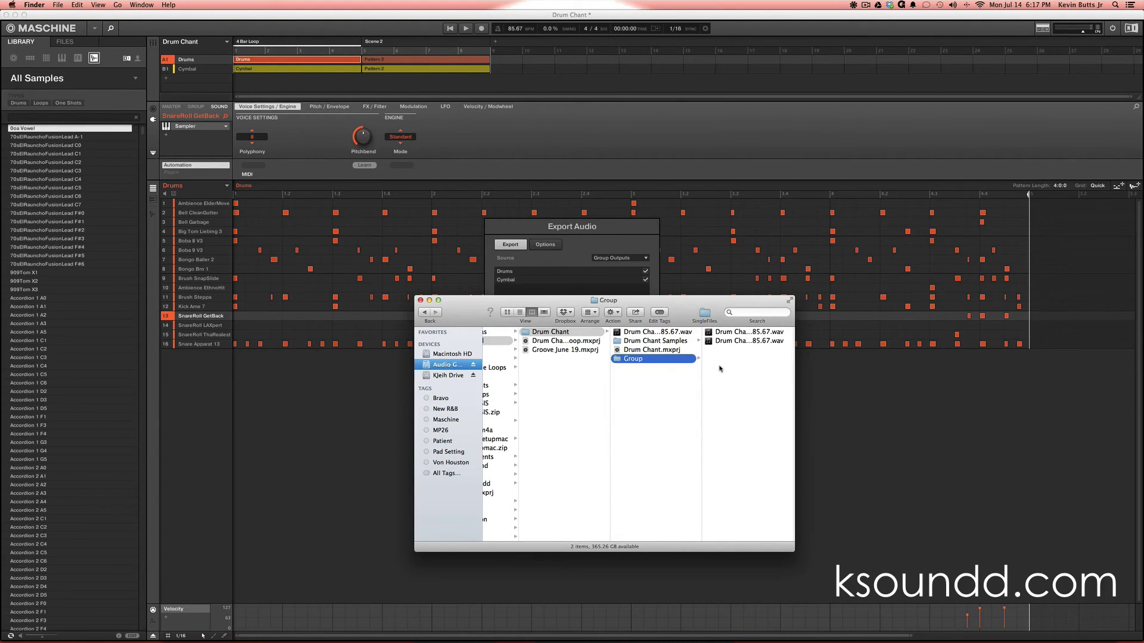
left_click(745, 335)
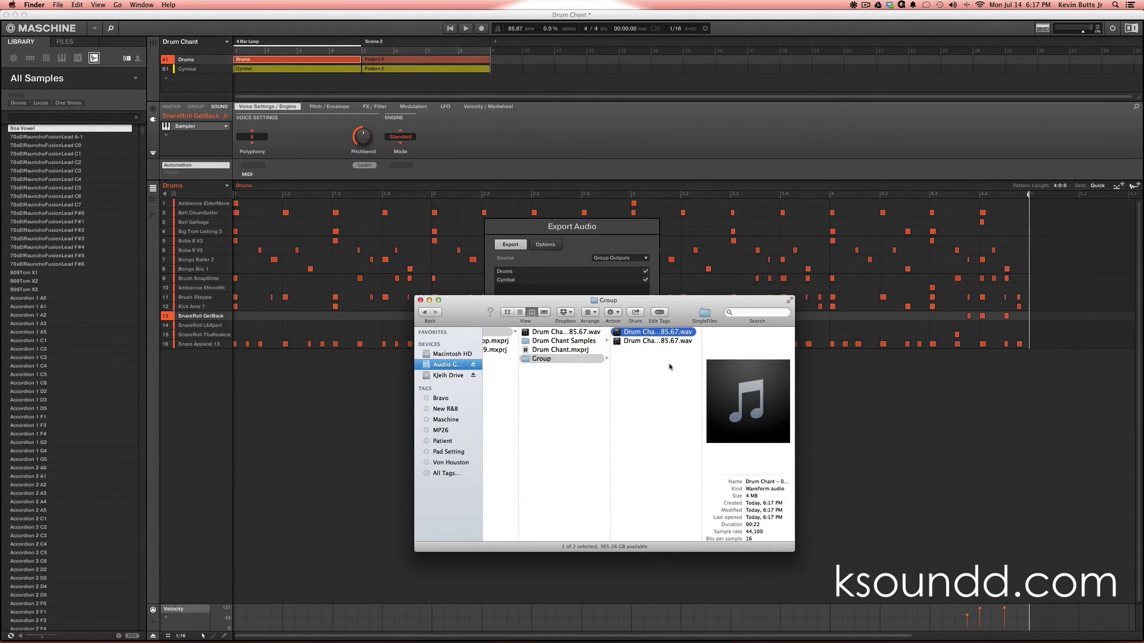
key("space")
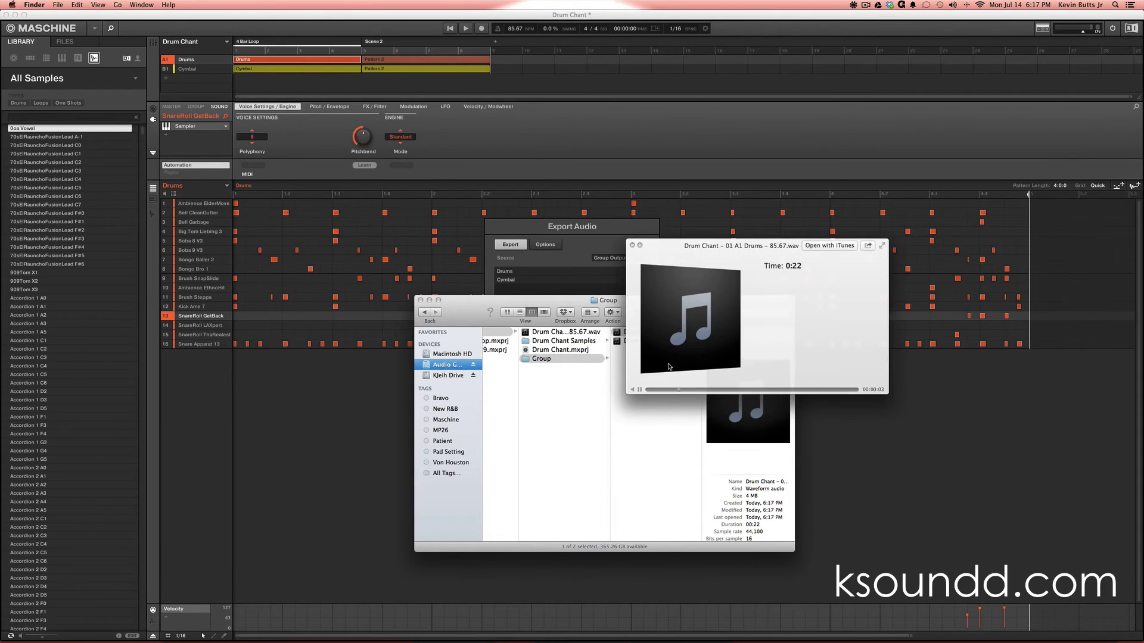
key("space")
left_click(660, 342)
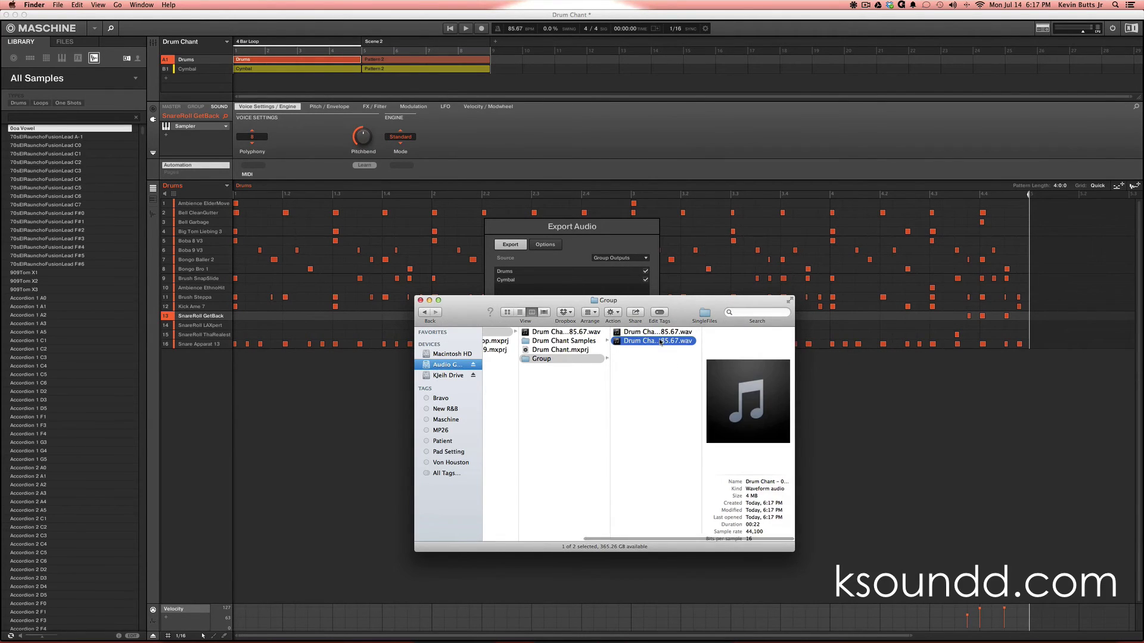
key("space")
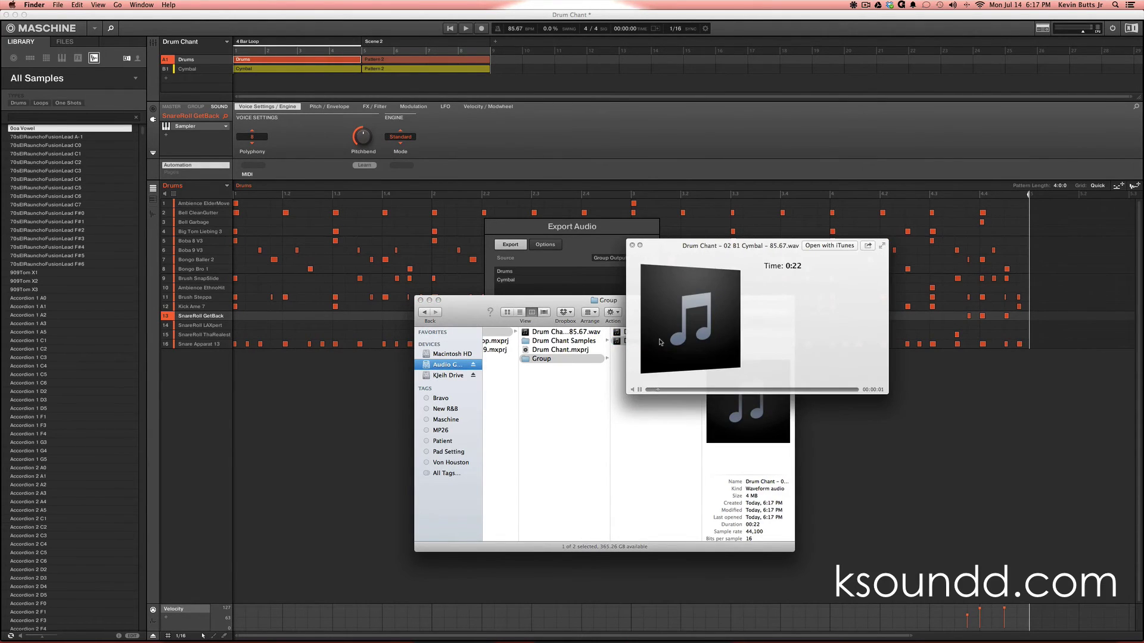
key("space")
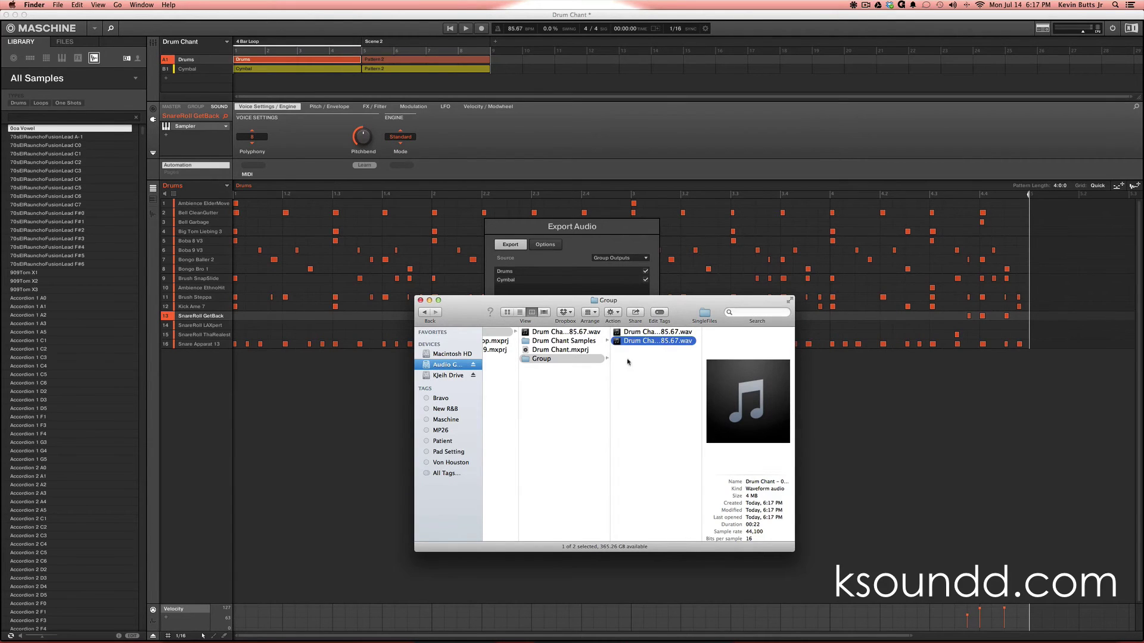
scroll(632, 356, "left", 3)
scroll(596, 353, "left", 1)
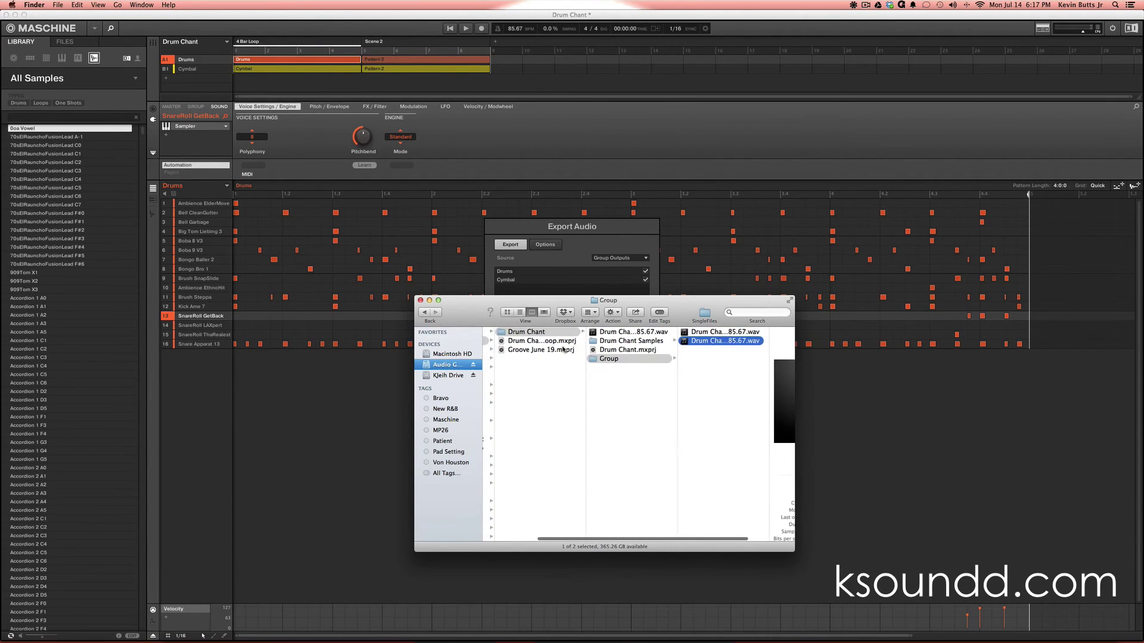
- Return to Maschine and set the audio export source to Sound Outputs
left_click(606, 250)
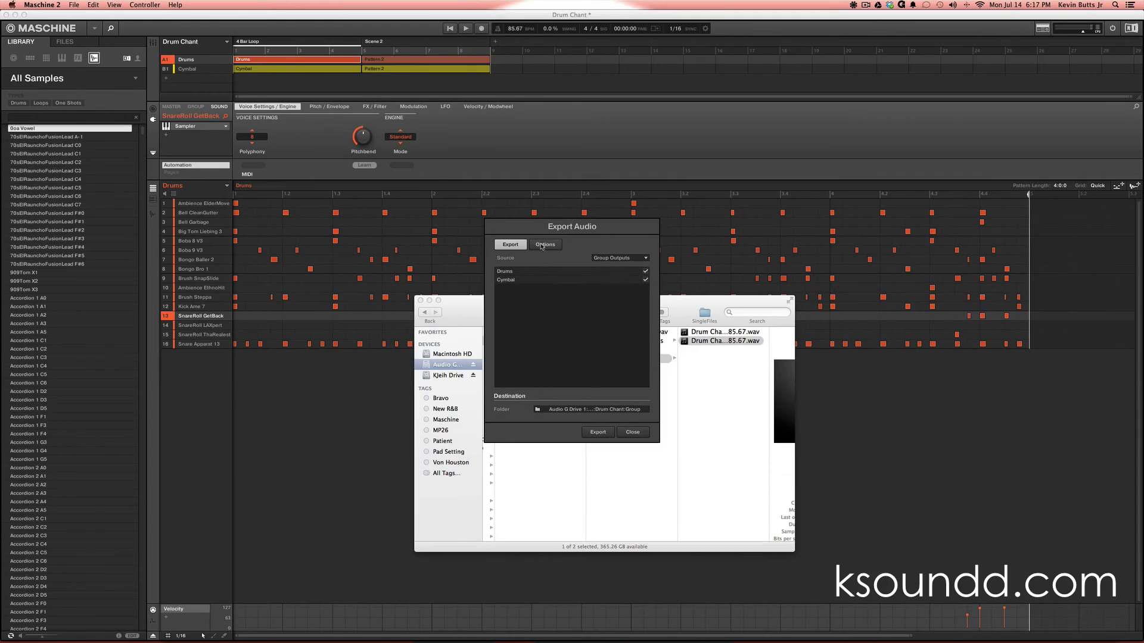
left_click(623, 259)
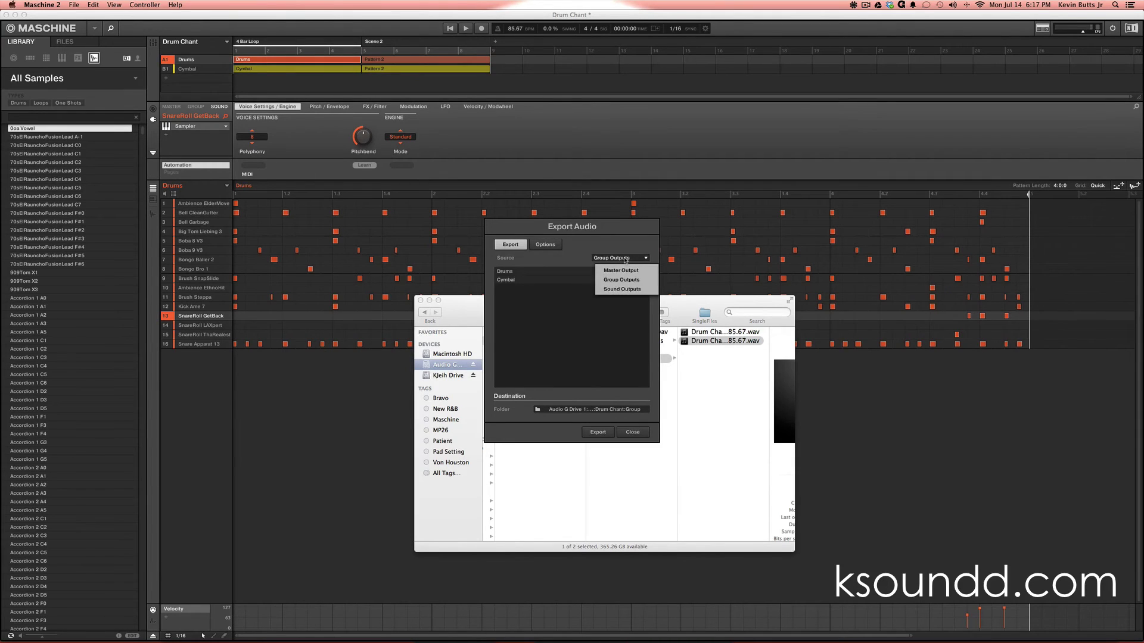
left_click(623, 289)
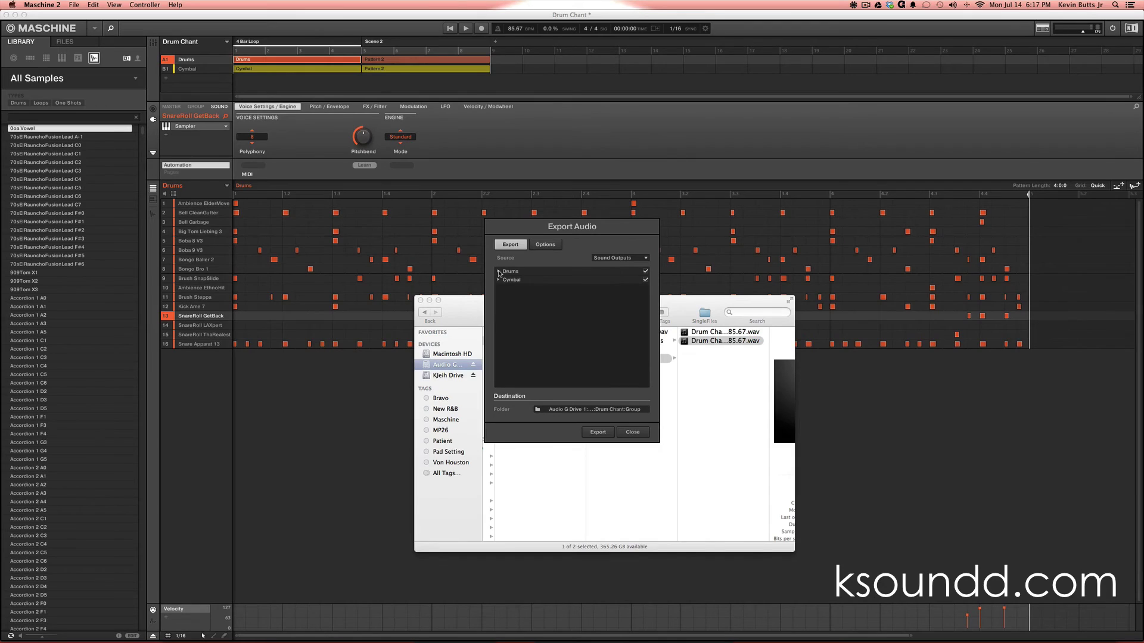
- Examine the individual sounds included for export under the Drums and Cymbal groups
left_click(499, 272)
left_click(499, 272)
left_click(499, 272)
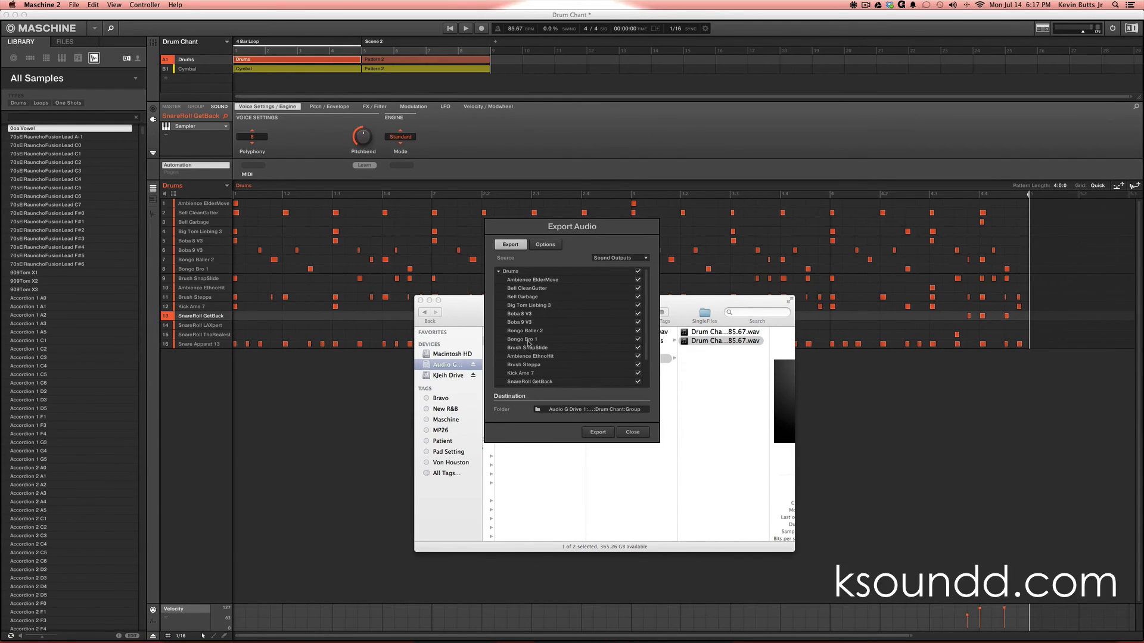
scroll(637, 348, "down", 3)
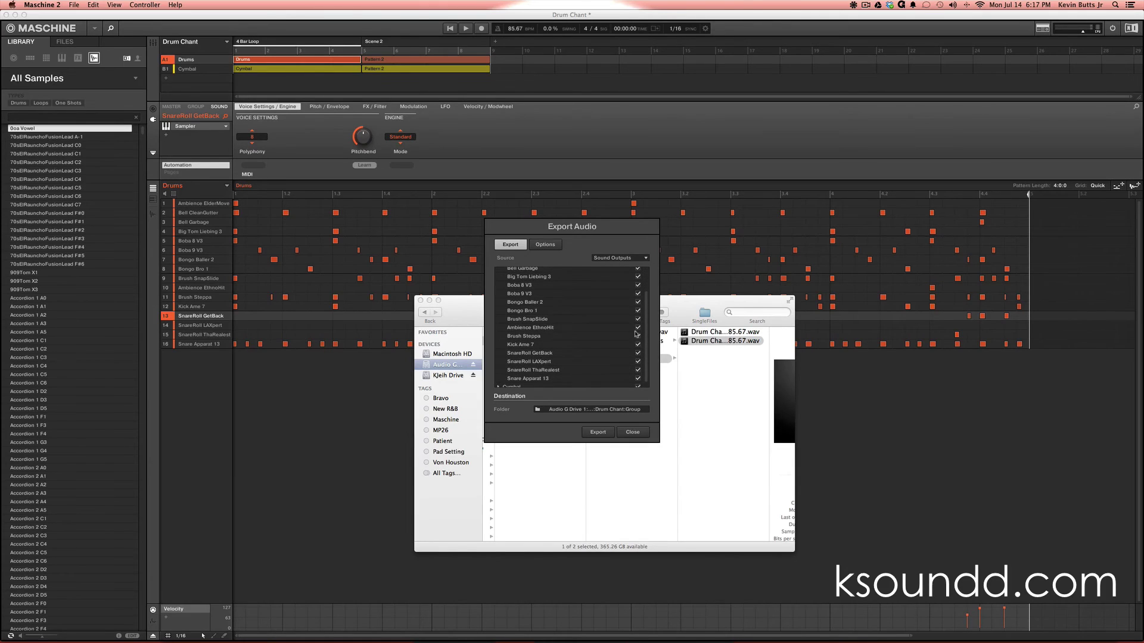
left_click(638, 327)
left_click(638, 328)
scroll(576, 340, "up", 3)
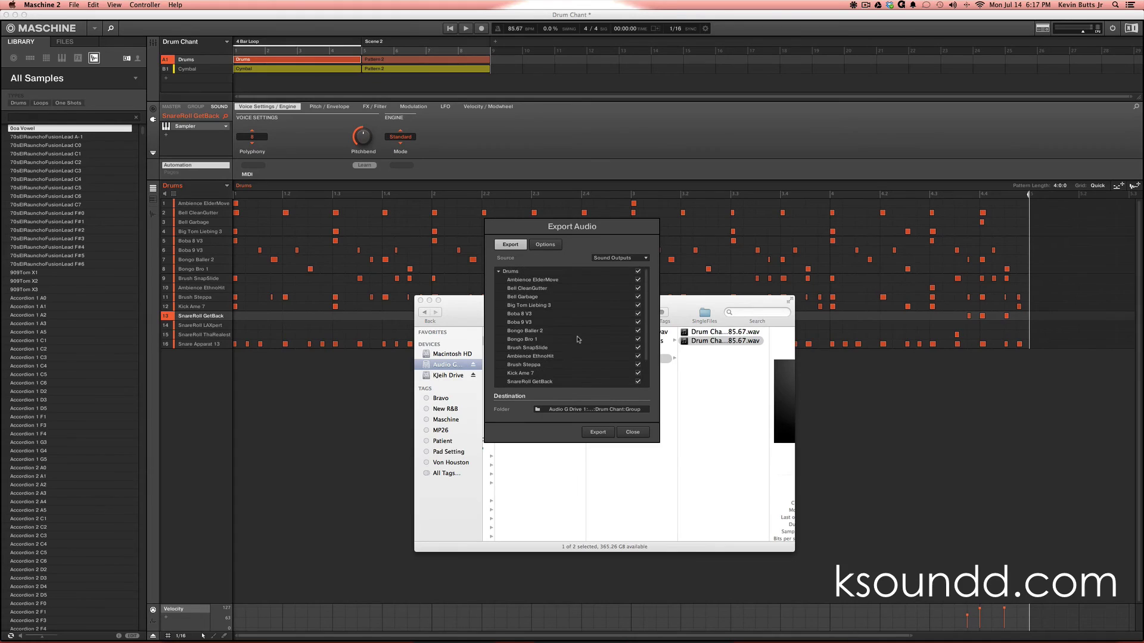
left_click(498, 272)
left_click(498, 280)
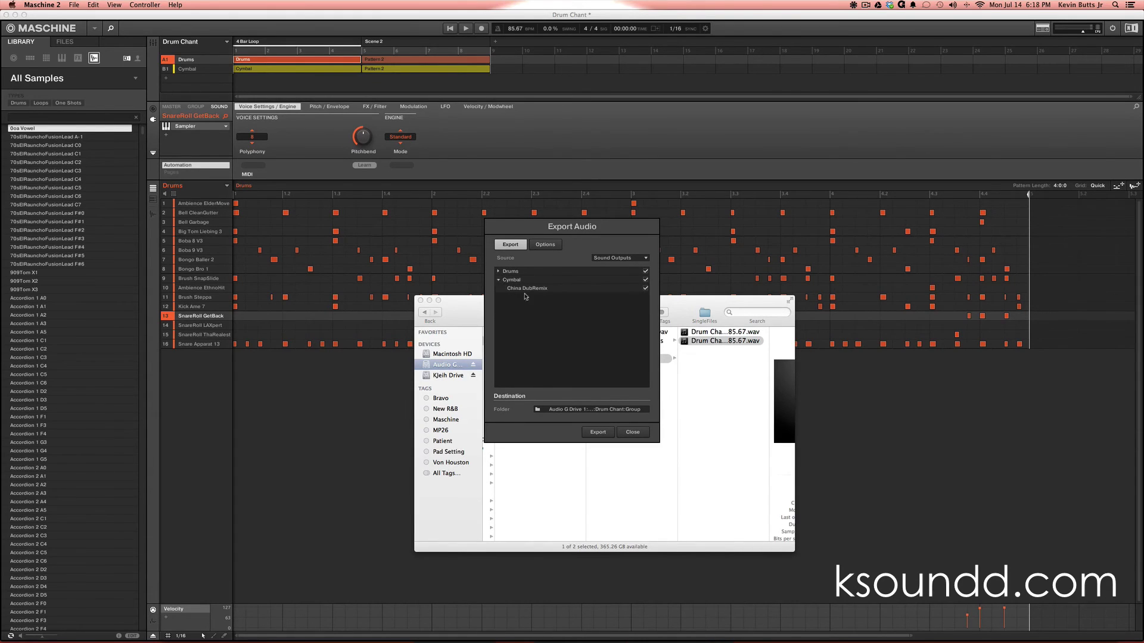
left_click(499, 279)
- Create a destination folder named Stems inside the Drum Chant folder and export the Drums and Cymbal sound outputs to it
left_click(608, 409)
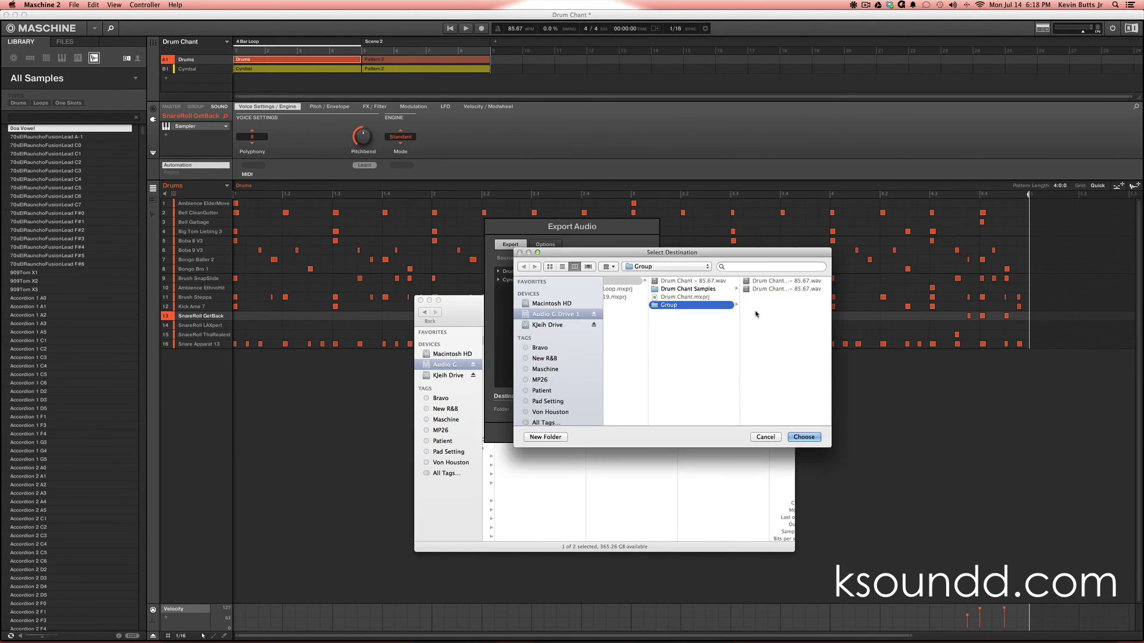
left_click(685, 318)
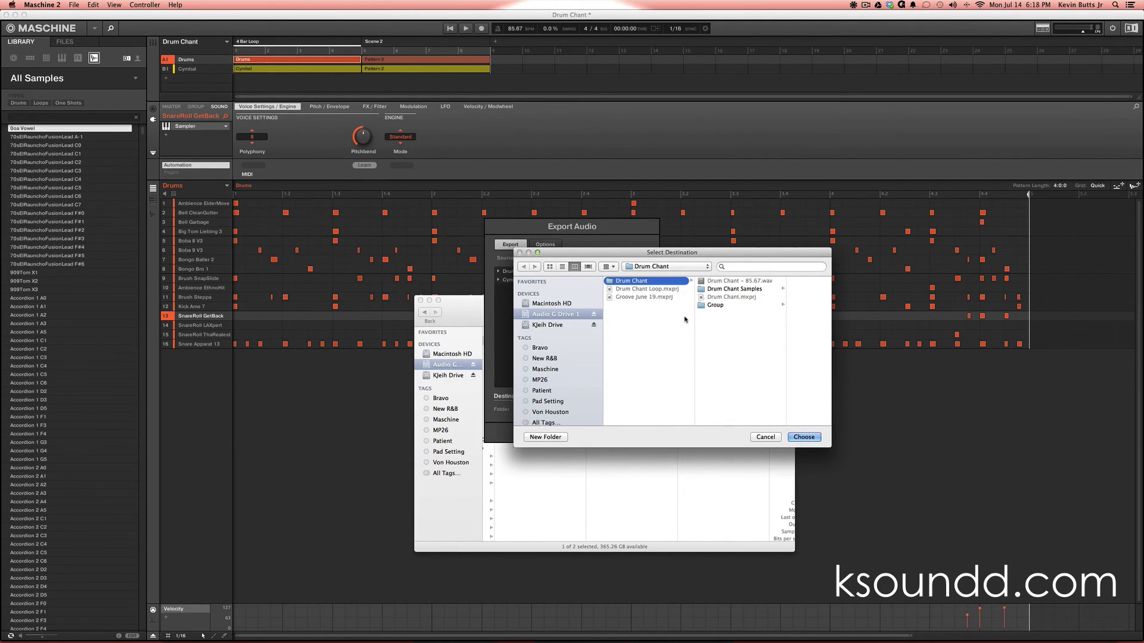
left_click(553, 437)
type("Stems")
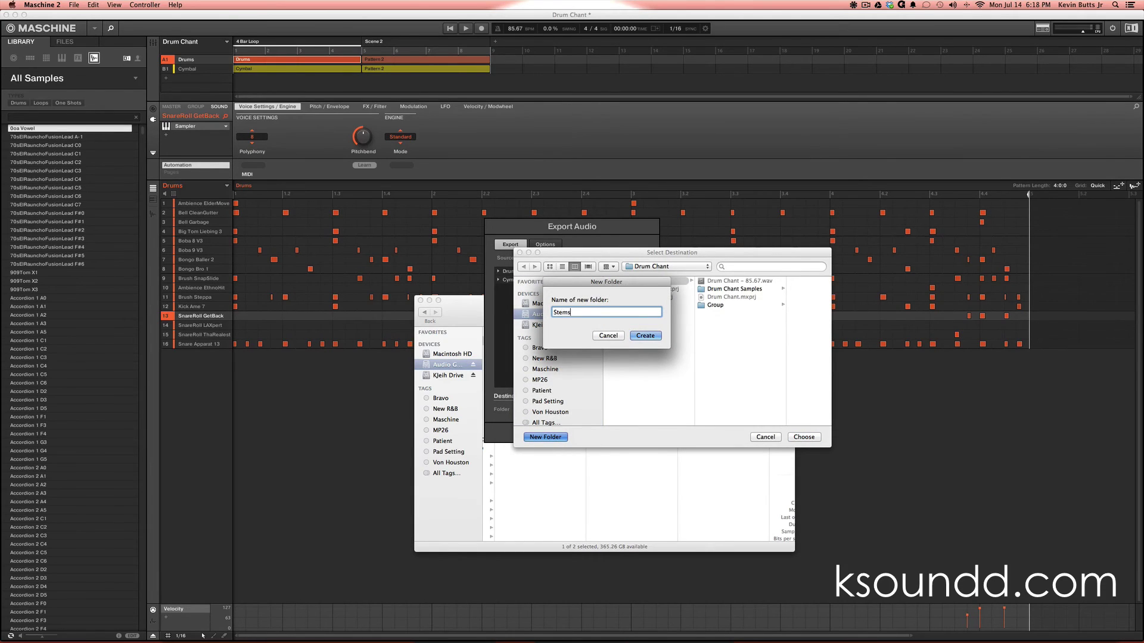
key("Return")
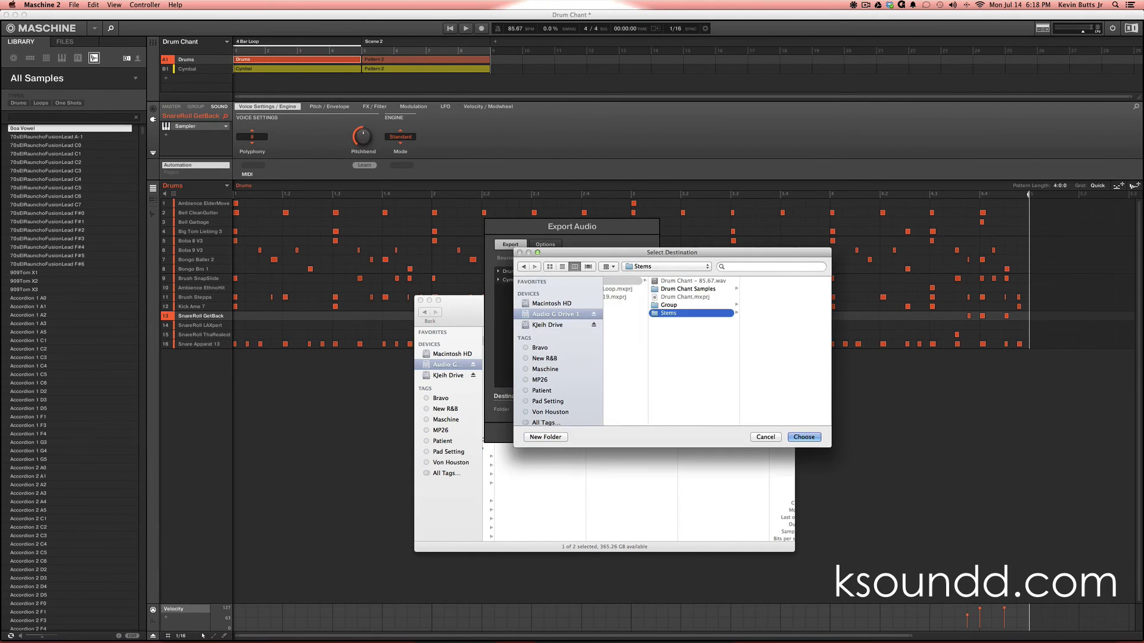
left_click(804, 437)
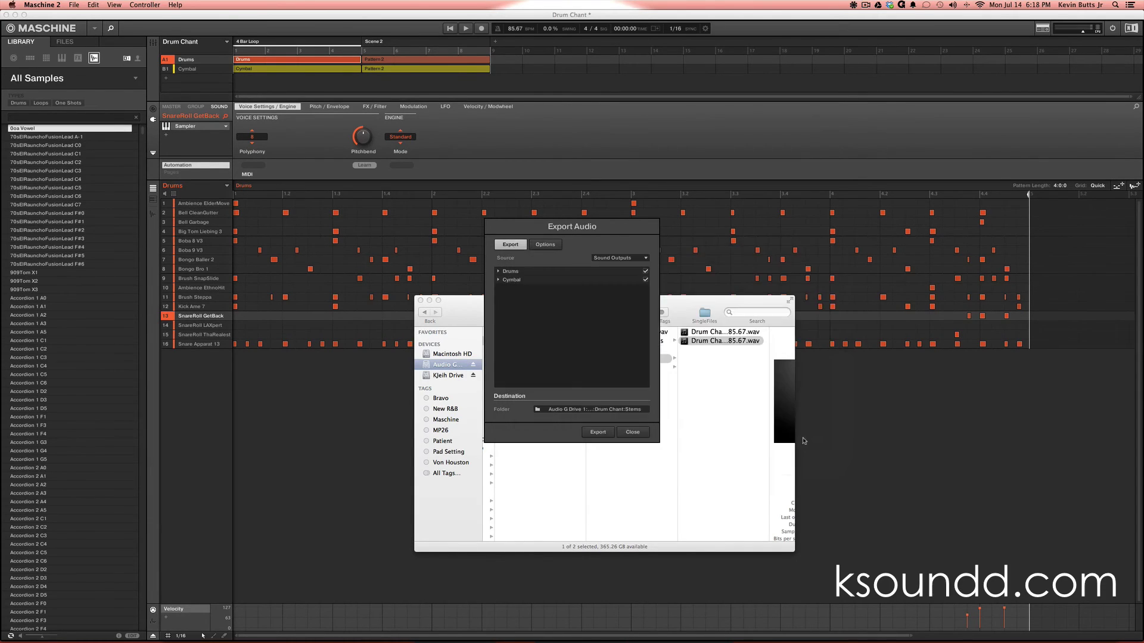
left_click(597, 433)
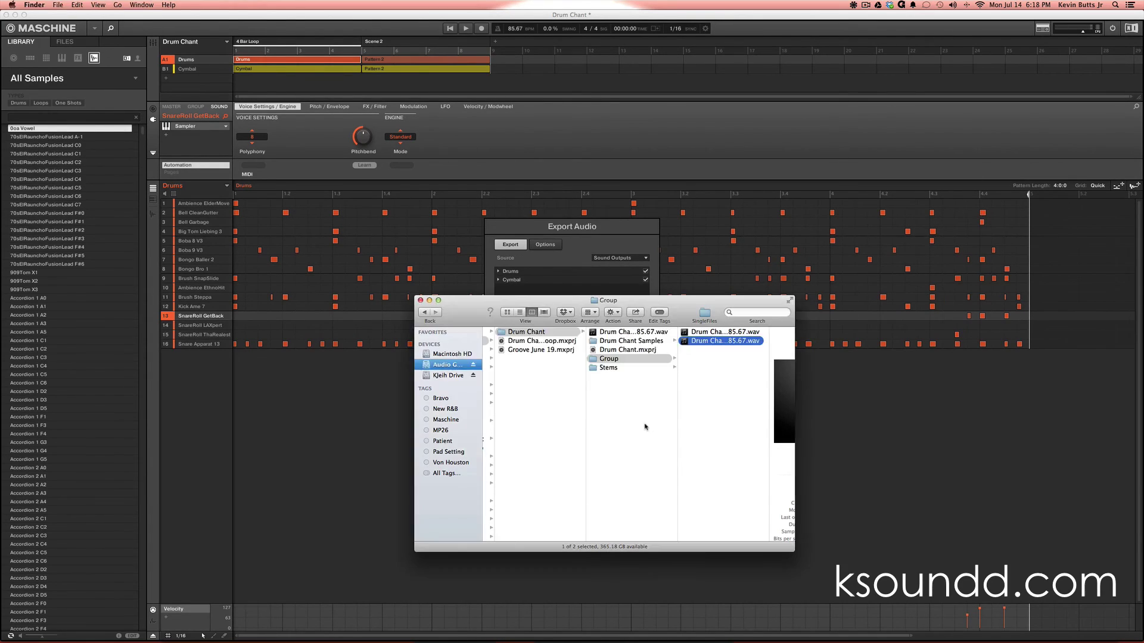
- Switch to Finder, open the Stems folder and look over all the exported WAV files
key("Left")
left_click(617, 368)
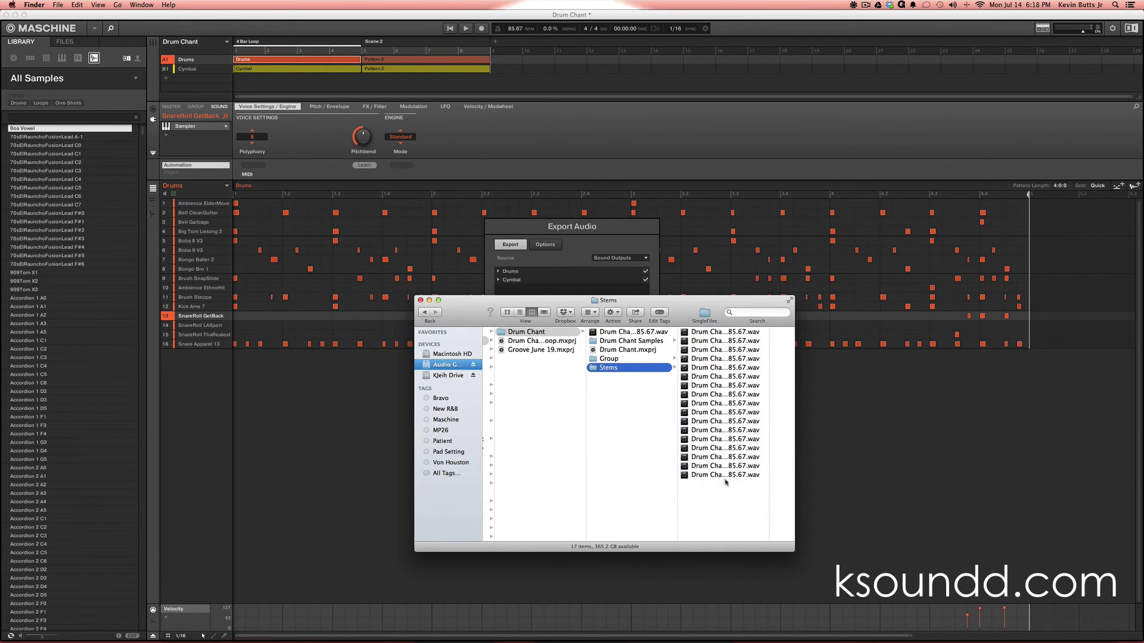
left_click_drag(738, 501, 734, 327)
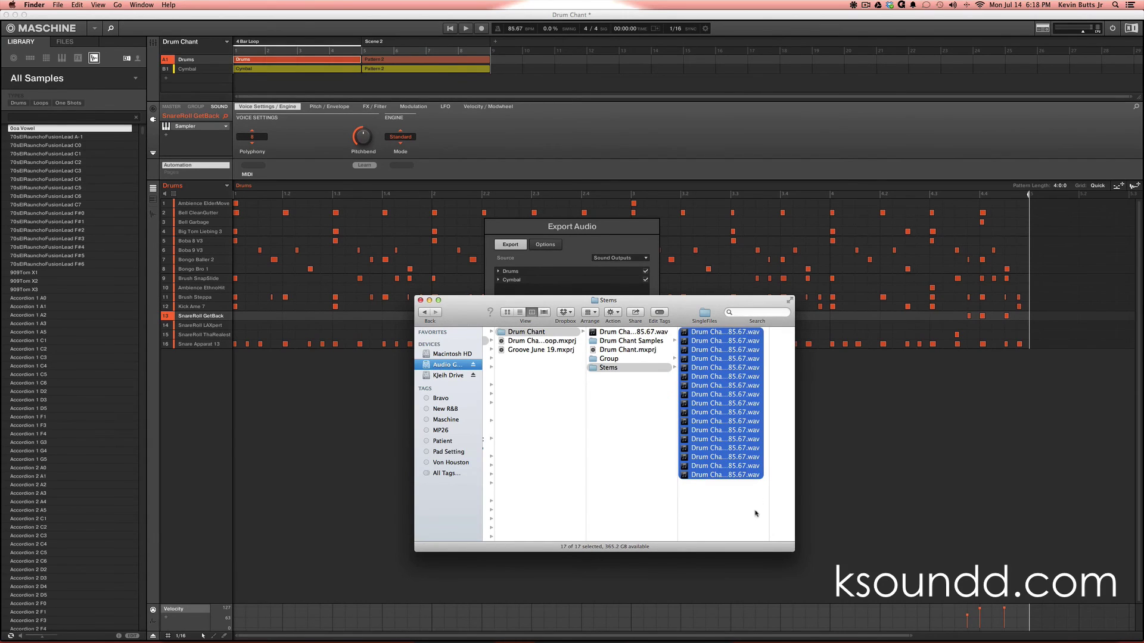
left_click(753, 485)
- Preview individual stems in the Stems folder, including Boba 8 V3, Bongo Baller 2 and SnareRoll ThaRealest, and close the preview
left_click(727, 377)
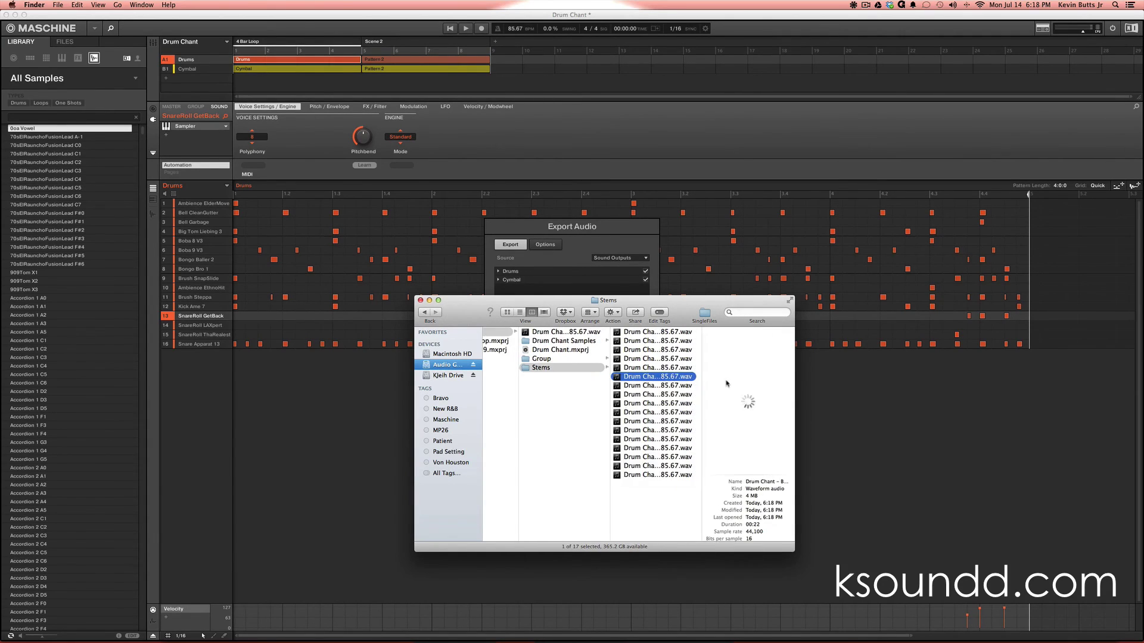
key("space")
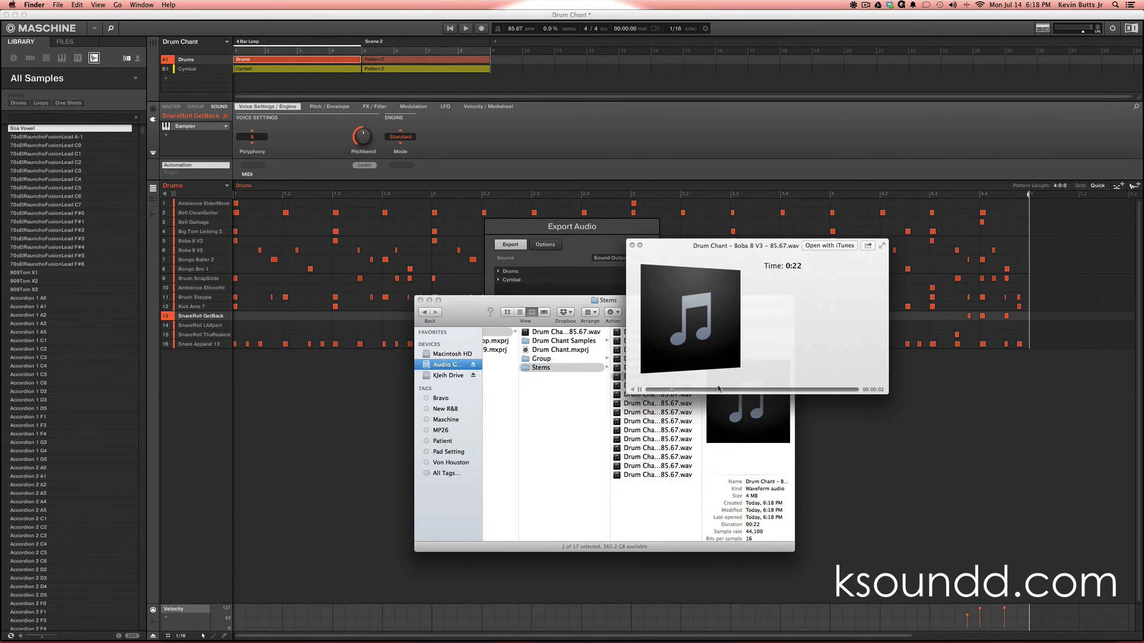
key("Down")
key("Down")
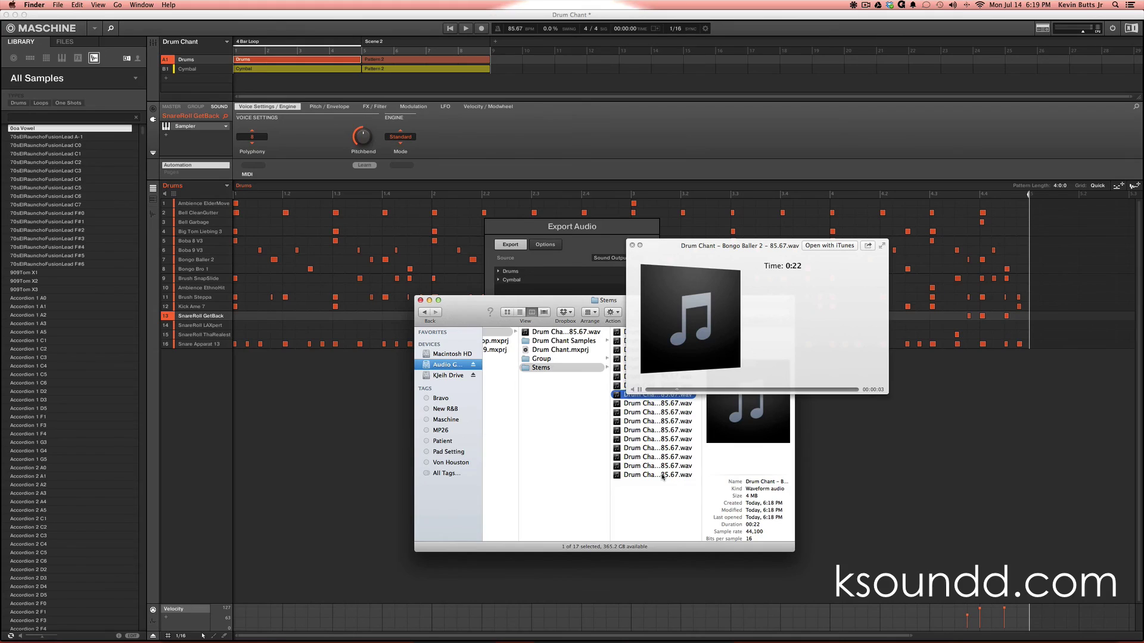
left_click(661, 475)
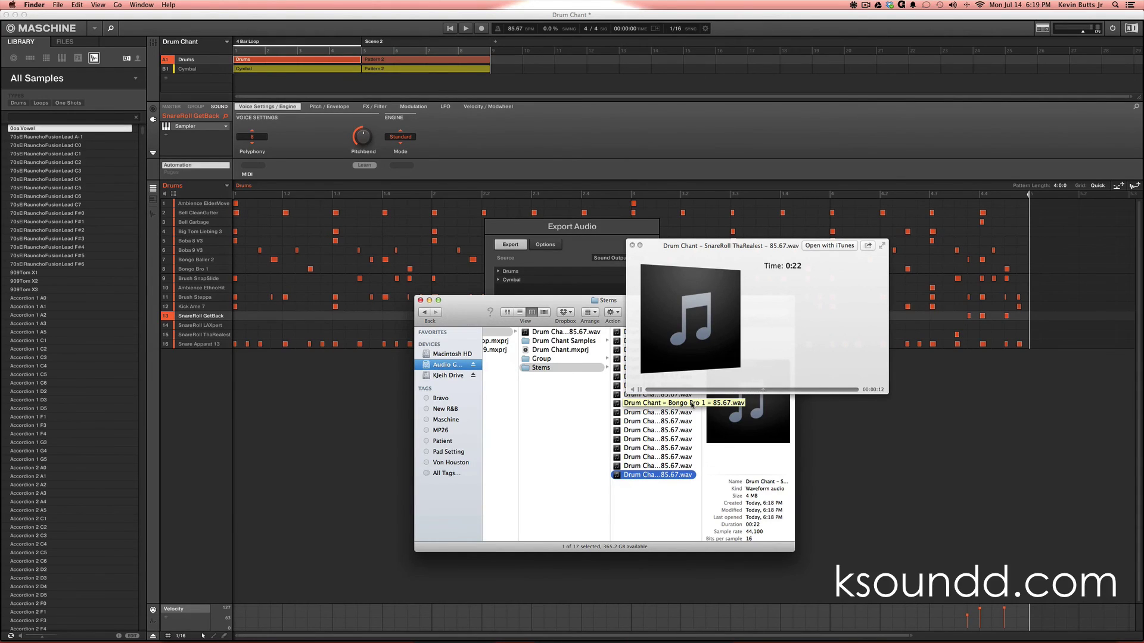
key("space")
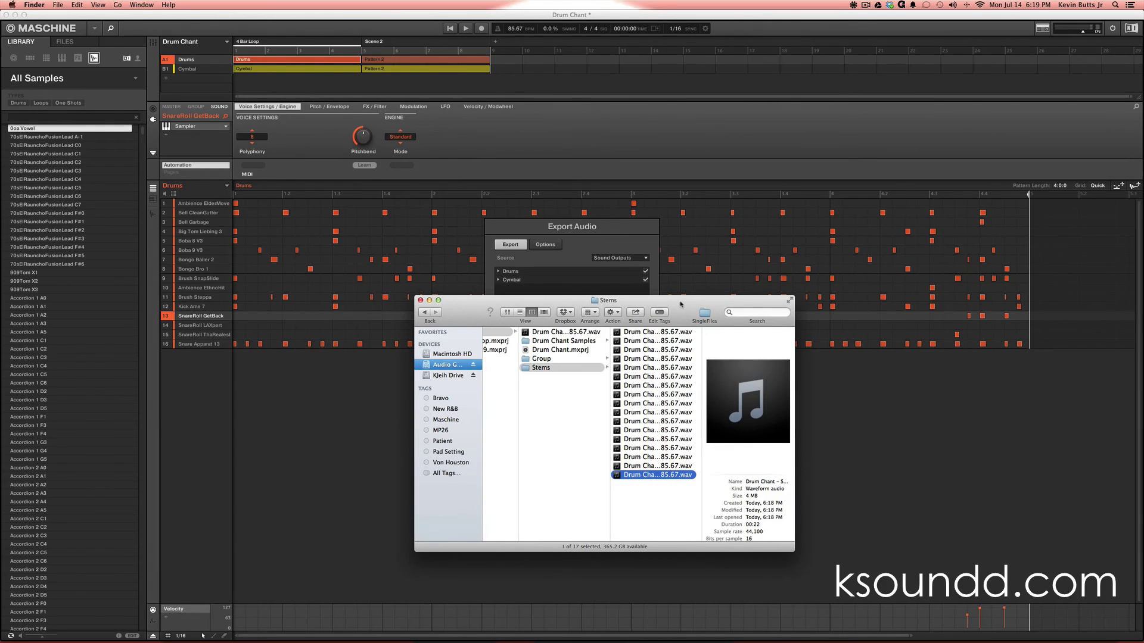
- Move the Finder window and Maschine's Export Audio dialog apart so they no longer overlap
left_click_drag(680, 305, 555, 322)
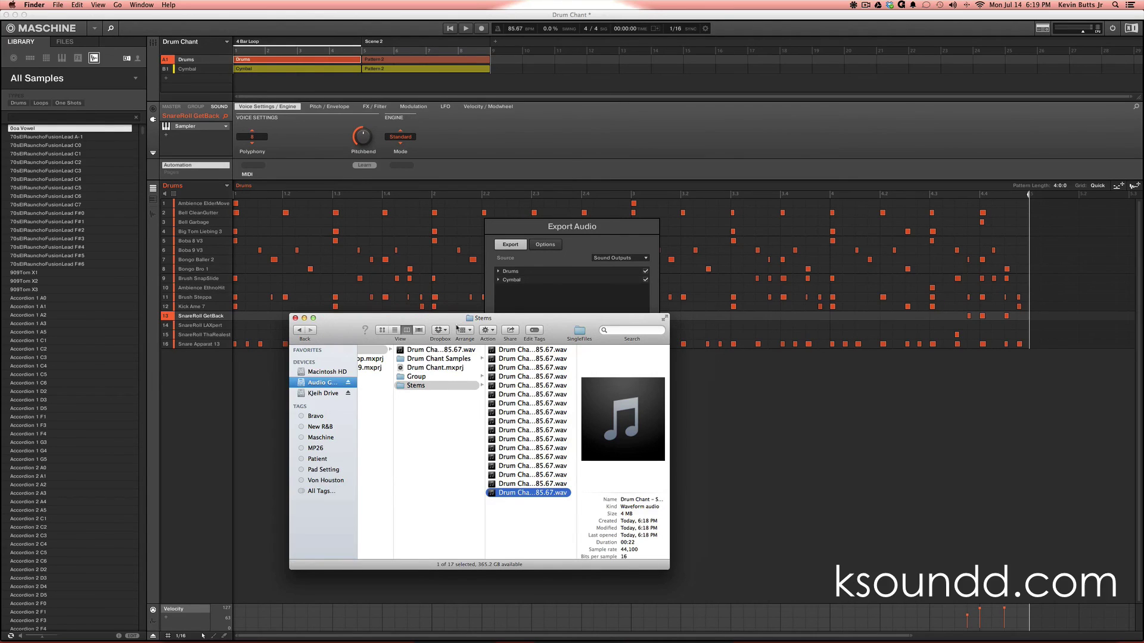
left_click_drag(577, 323, 486, 370)
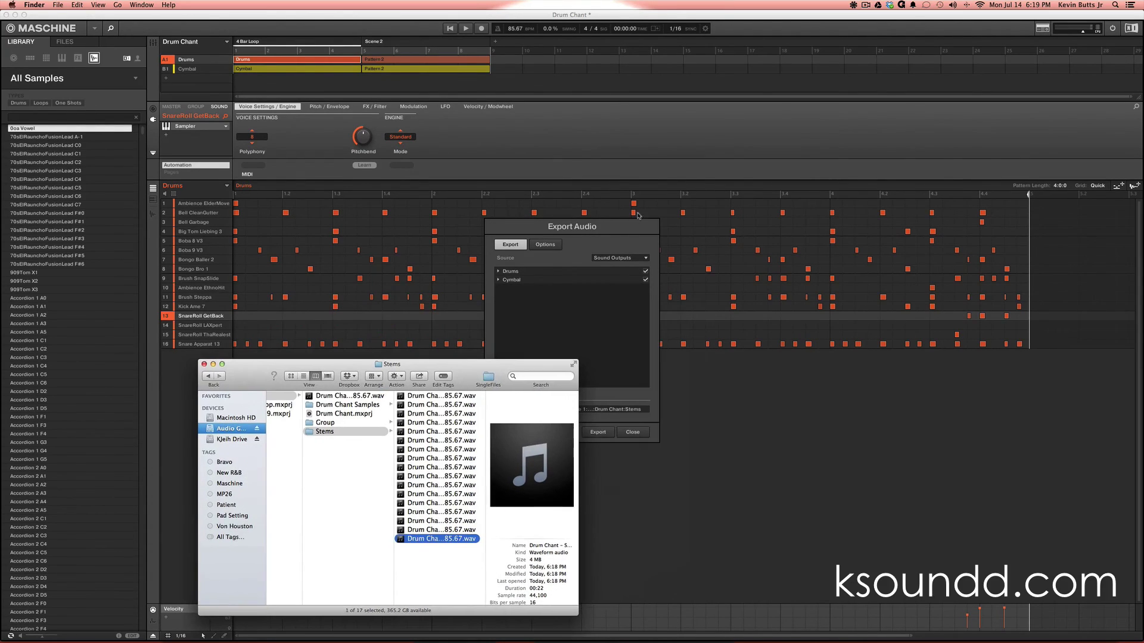
left_click(626, 233)
left_click_drag(626, 233, 628, 135)
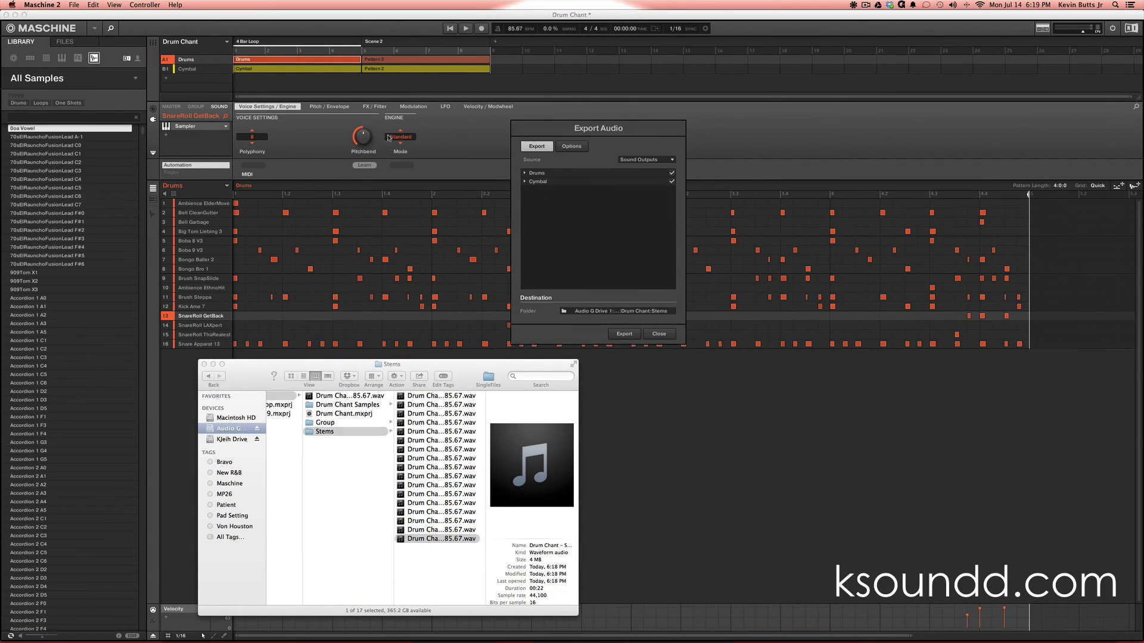